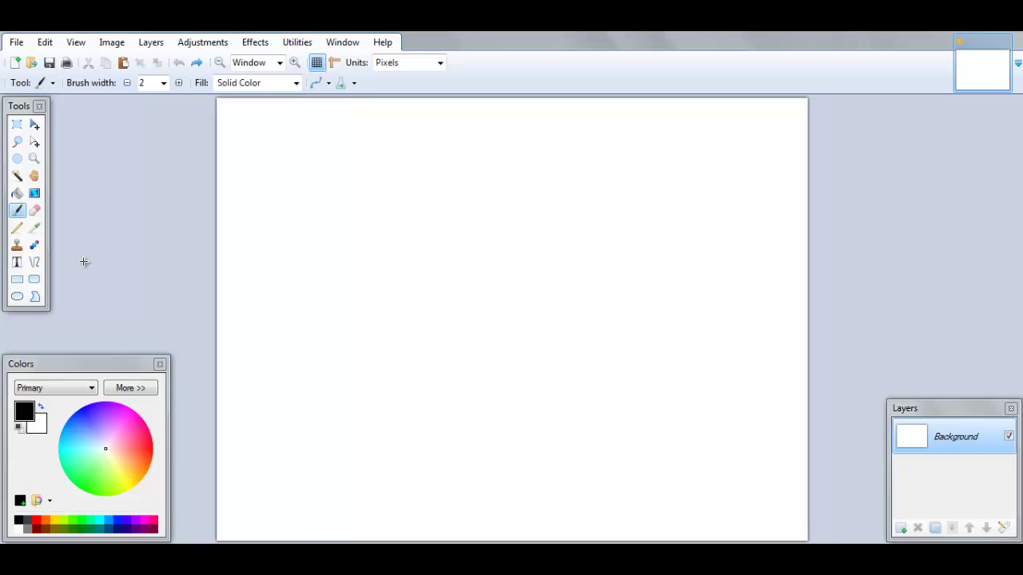
Resize the blank image to an absolute 1366 × 768 pixels, with the aspect ratio unlocked
{"action": "mouse_move", "coordinate": [42, 362]}
{"action": "left_mouse_down"}
{"action": "mouse_move", "coordinate": [39, 344]}
{"action": "mouse_move", "coordinate": [35, 363]}
{"action": "left_mouse_up"}
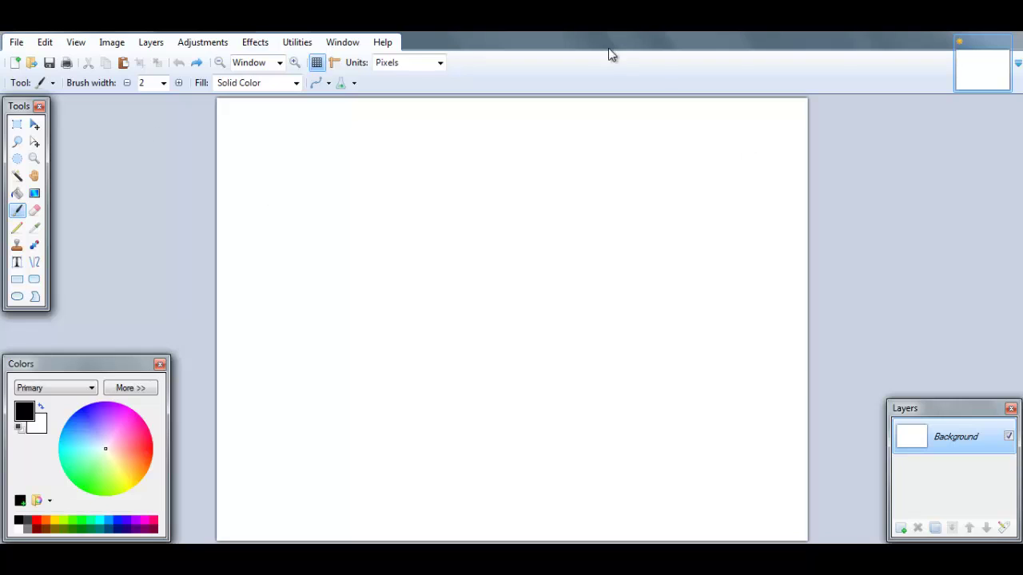
{"action": "left_click", "coordinate": [215, 42]}
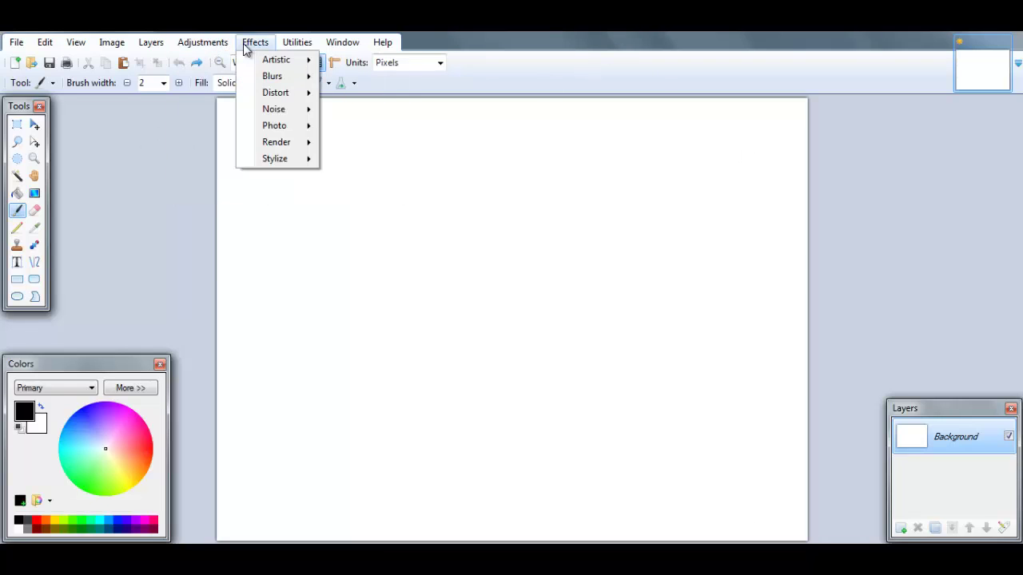
{"action": "mouse_move", "coordinate": [120, 45]}
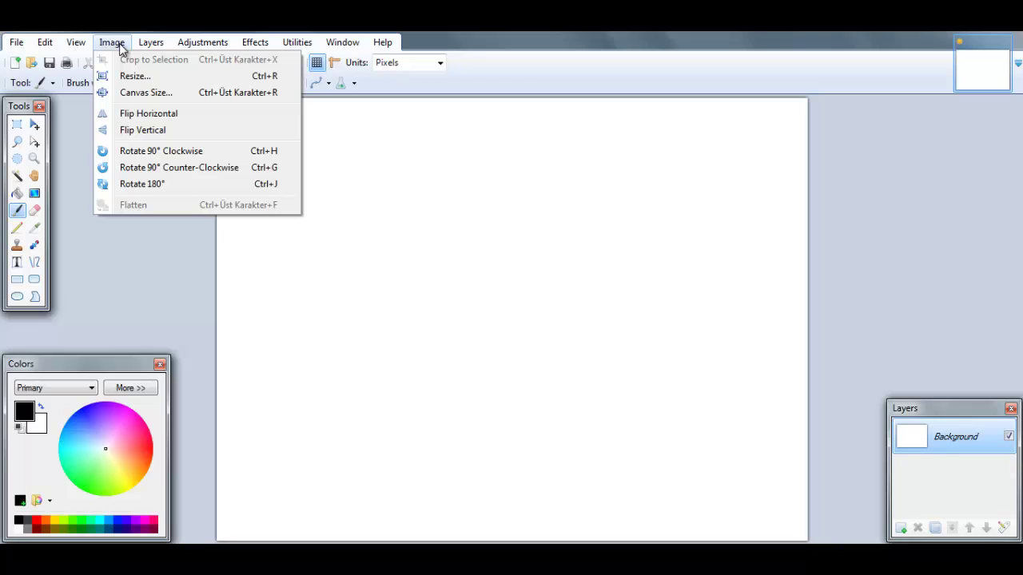
{"action": "left_click", "coordinate": [157, 76]}
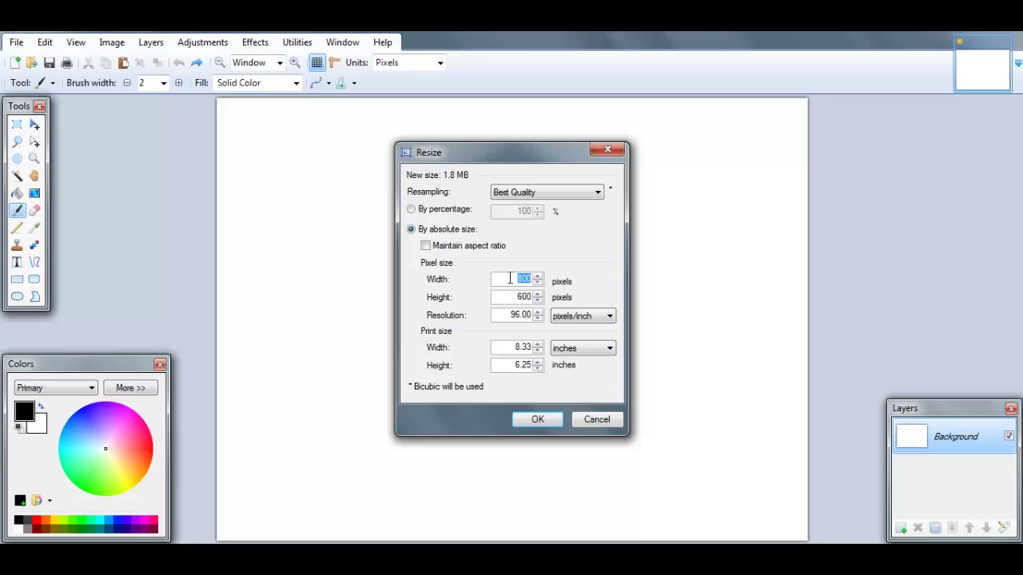
{"action": "key", "text": "BackSpace"}
{"action": "type", "text": "1366"}
{"action": "left_click_drag", "start_coordinate": [509, 297], "coordinate": [559, 297]}
{"action": "key", "text": "BackSpace"}
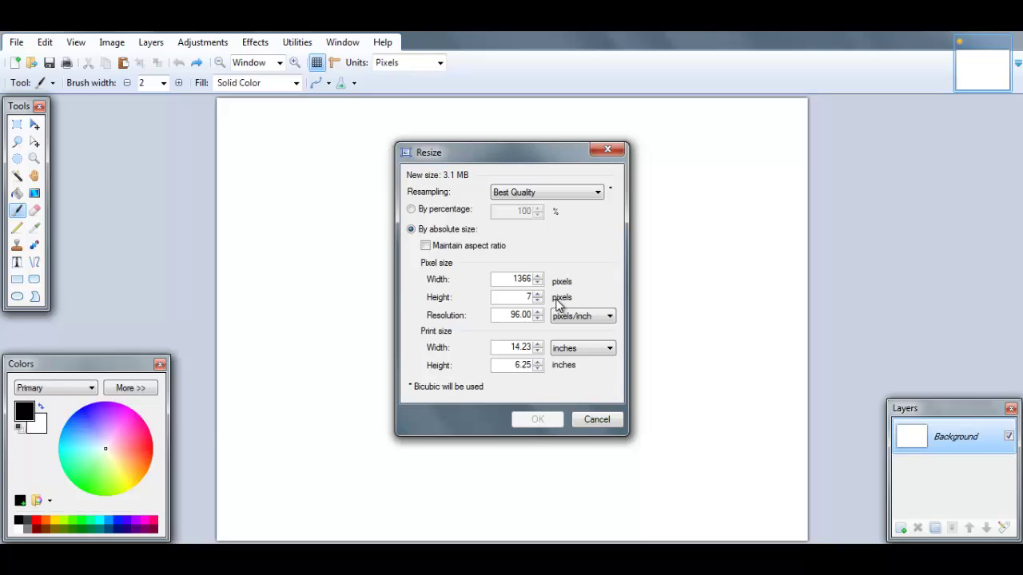
{"action": "type", "text": "768"}
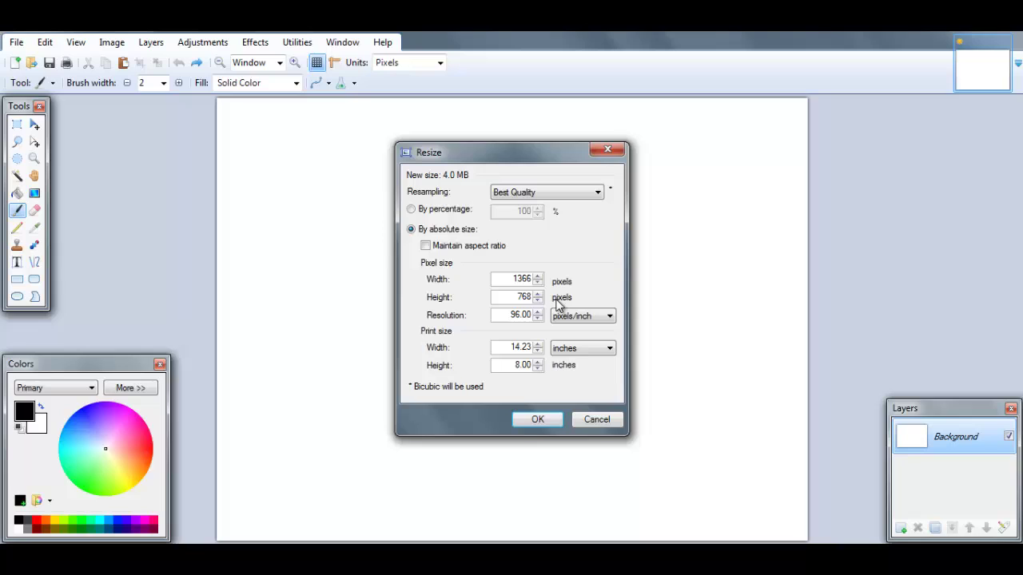
{"action": "left_click", "coordinate": [534, 421]}
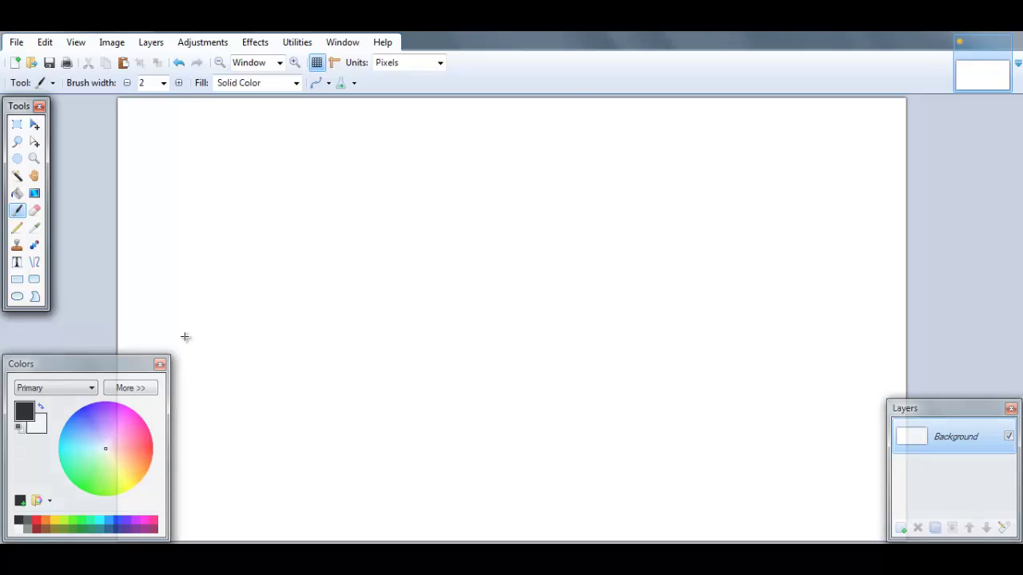
Zoom out to see the whole canvas, then choose blue as primary and light green as secondary
{"action": "key", "text": "ctrl+minus"}
{"action": "key", "text": "ctrl+minus"}
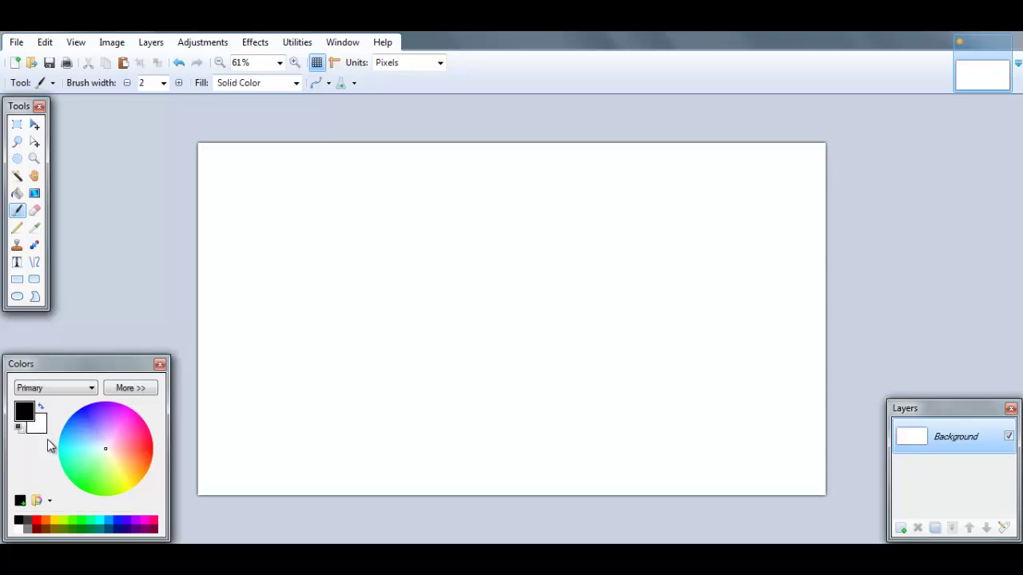
{"action": "left_click_drag", "start_coordinate": [116, 449], "coordinate": [72, 429]}
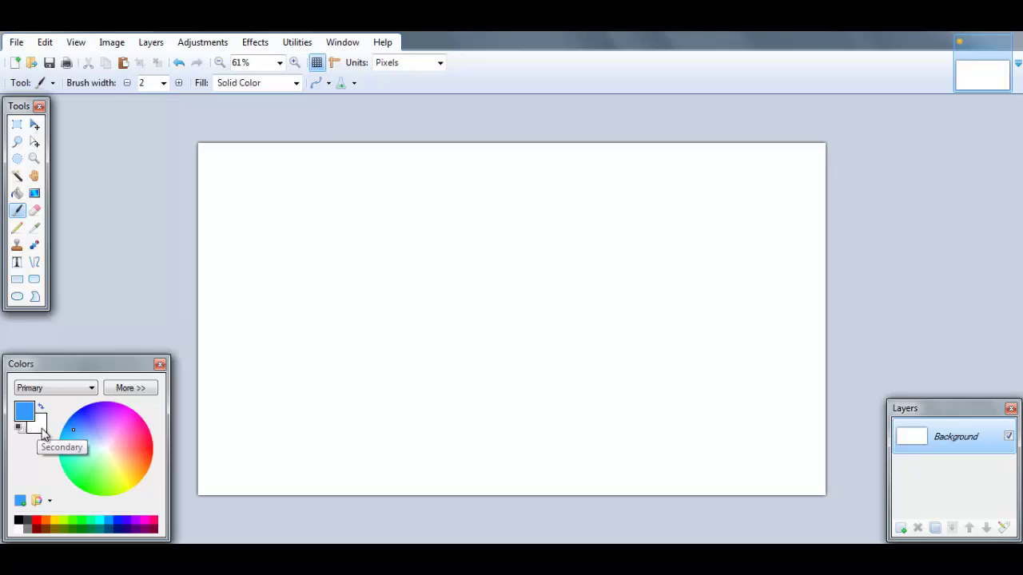
{"action": "left_click", "coordinate": [43, 432]}
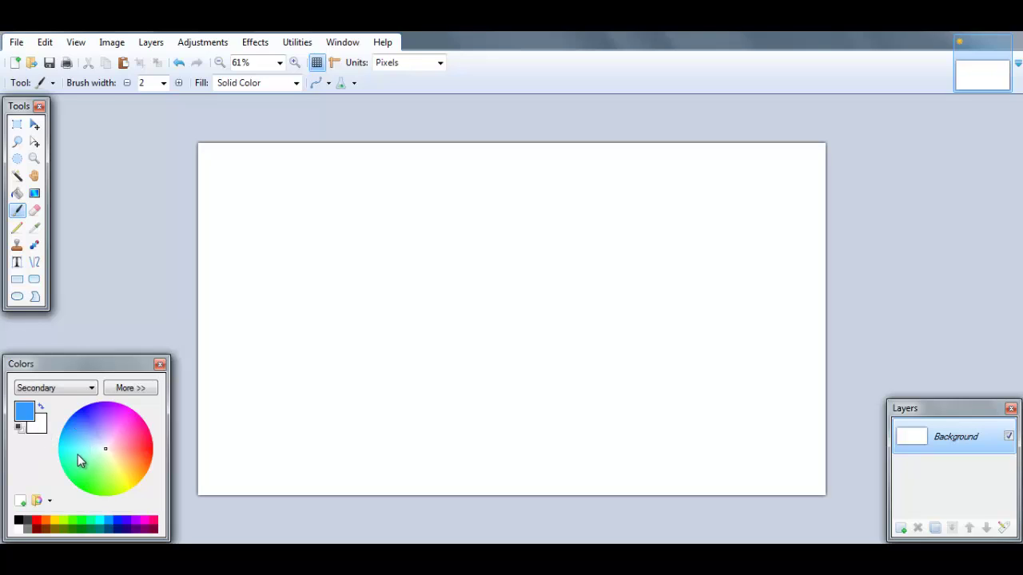
{"action": "left_click_drag", "start_coordinate": [78, 461], "coordinate": [94, 489]}
Try a radial blue-to-green gradient from the canvas centre, then switch to Linear and undo it
{"action": "left_click", "coordinate": [34, 194]}
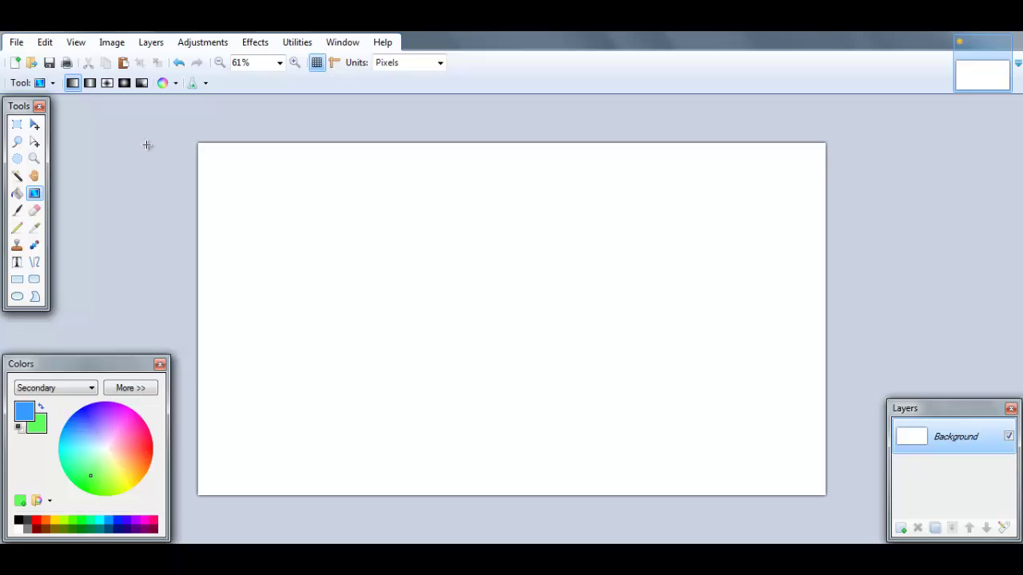
{"action": "left_click", "coordinate": [125, 85]}
{"action": "left_click_drag", "start_coordinate": [502, 314], "coordinate": [790, 317]}
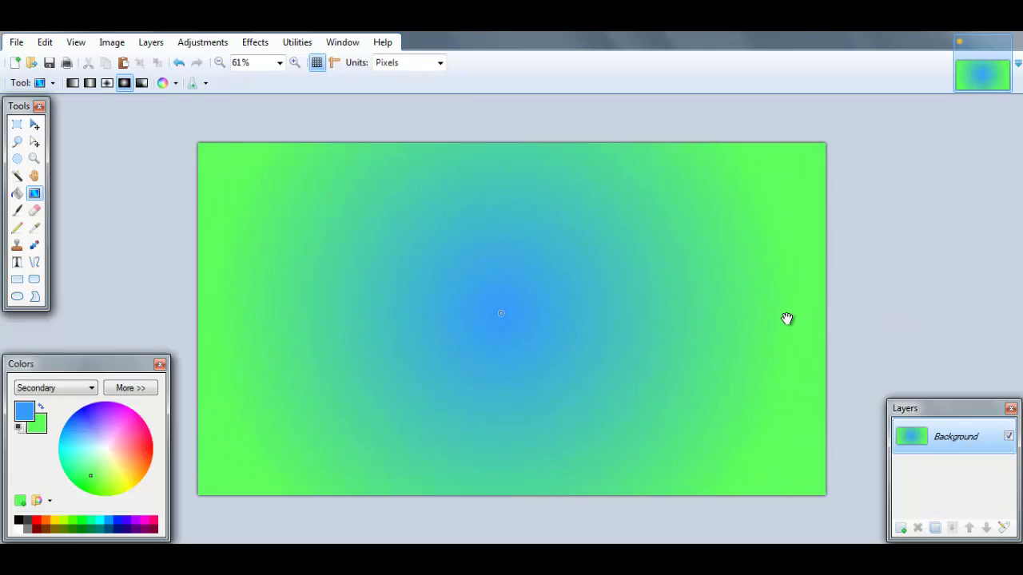
{"action": "left_click", "coordinate": [73, 83]}
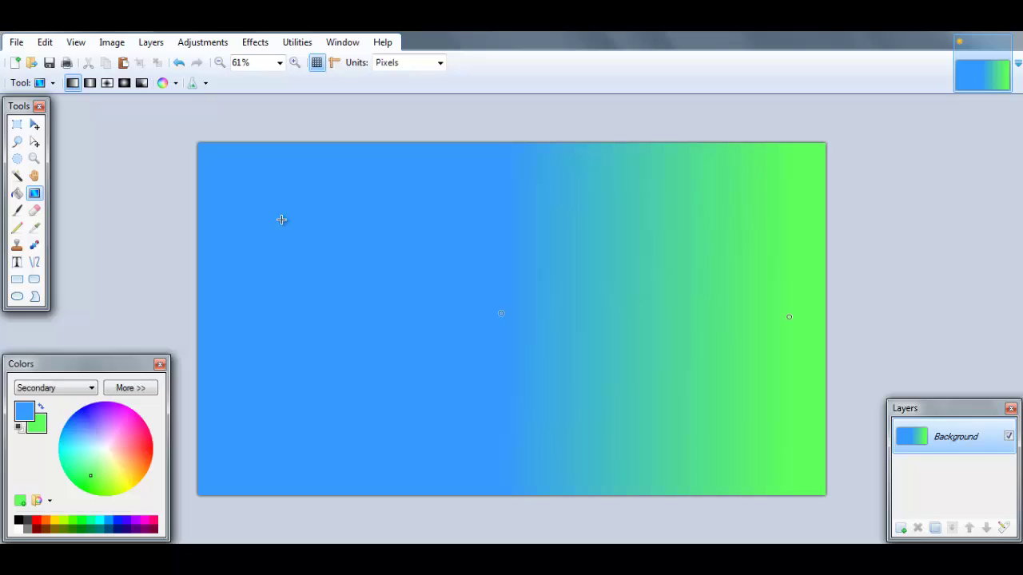
{"action": "key", "text": "ctrl+z"}
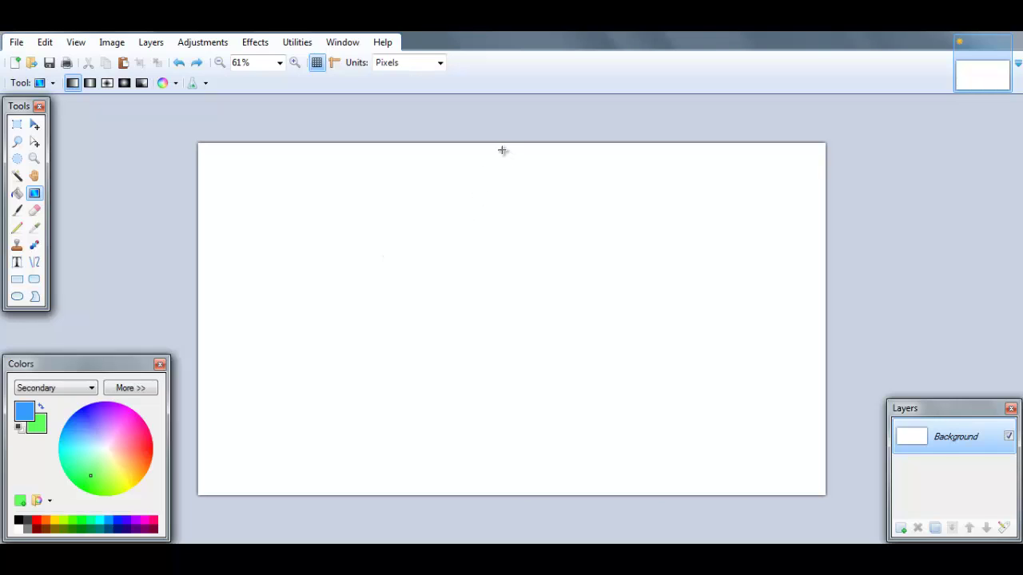
Draw a linear blue-to-green gradient and drag its handles so it runs diagonally
{"action": "left_click_drag", "start_coordinate": [501, 151], "coordinate": [521, 491]}
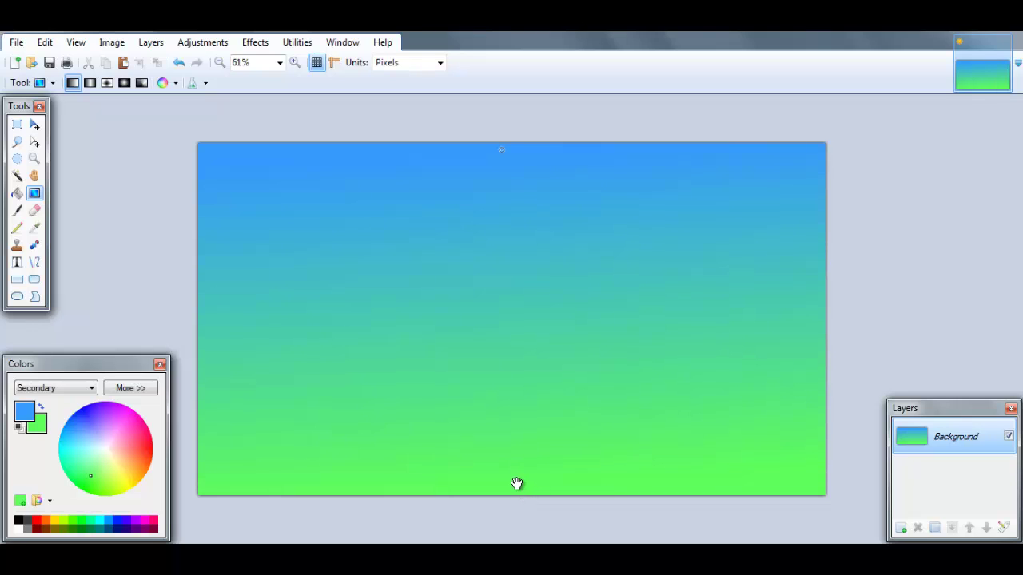
{"action": "left_click_drag", "start_coordinate": [516, 484], "coordinate": [734, 476]}
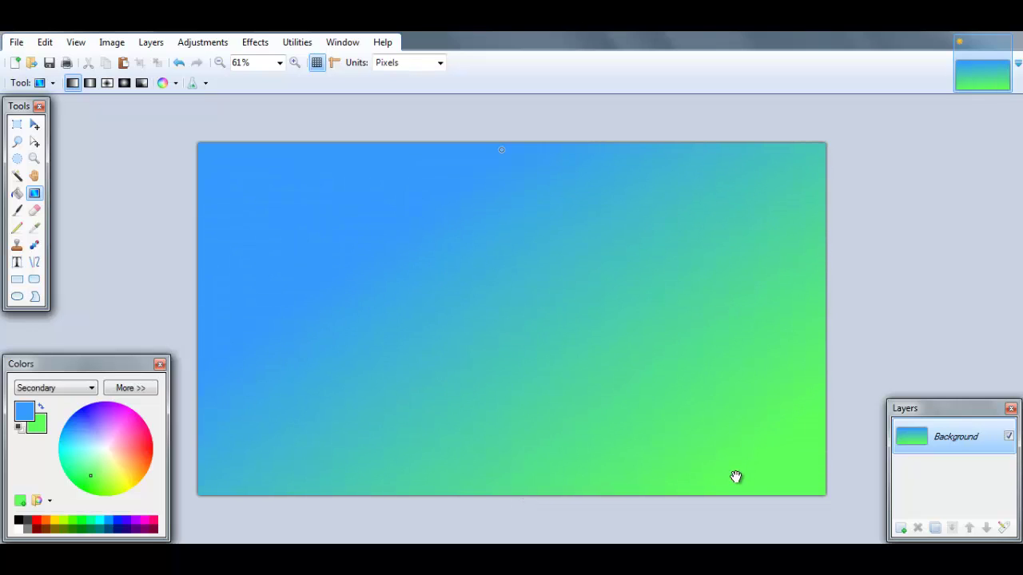
{"action": "left_click_drag", "start_coordinate": [503, 153], "coordinate": [661, 404]}
{"action": "left_click_drag", "start_coordinate": [620, 363], "coordinate": [520, 231]}
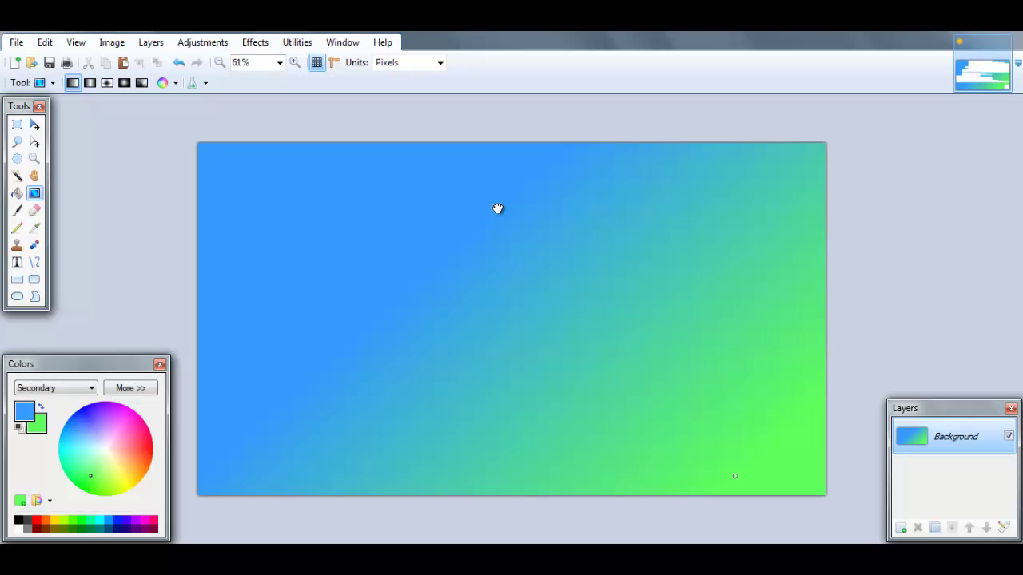
Redraw the linear gradient straight from the top edge to the bottom, undoing an accidental Transparency Mode switch
{"action": "key", "text": "ctrl+z"}
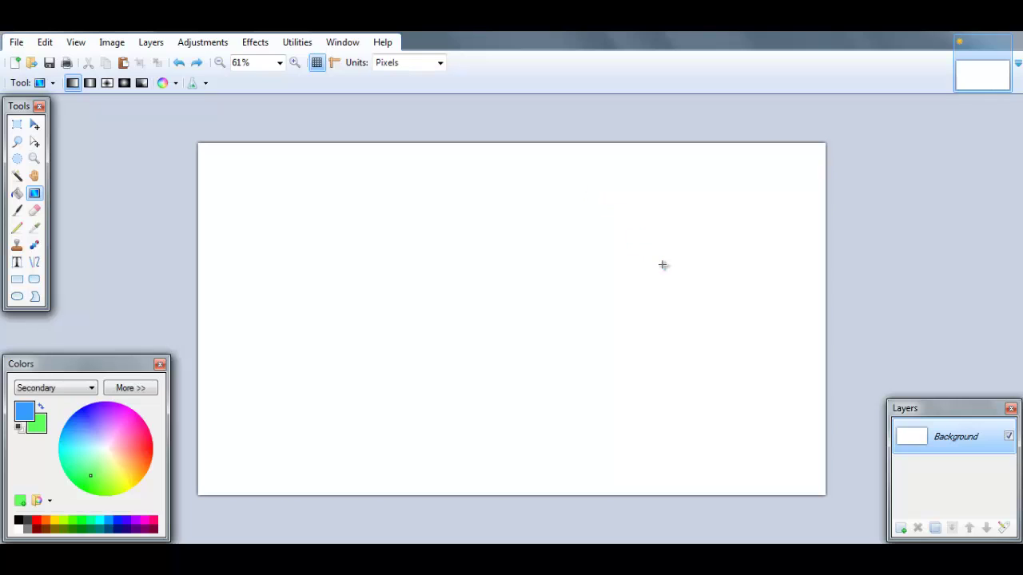
{"action": "left_click_drag", "start_coordinate": [508, 148], "coordinate": [531, 491]}
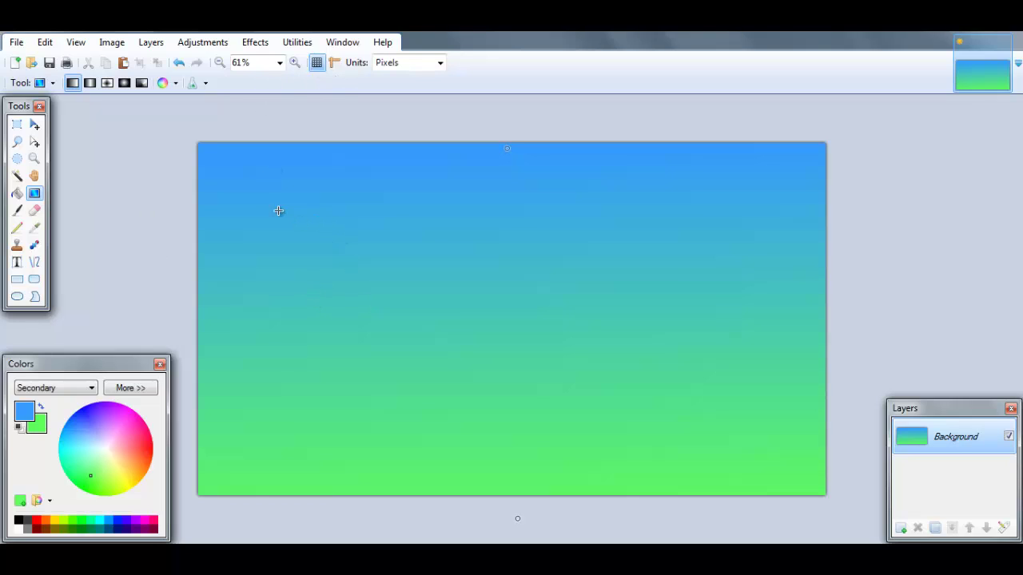
{"action": "left_click", "coordinate": [175, 83]}
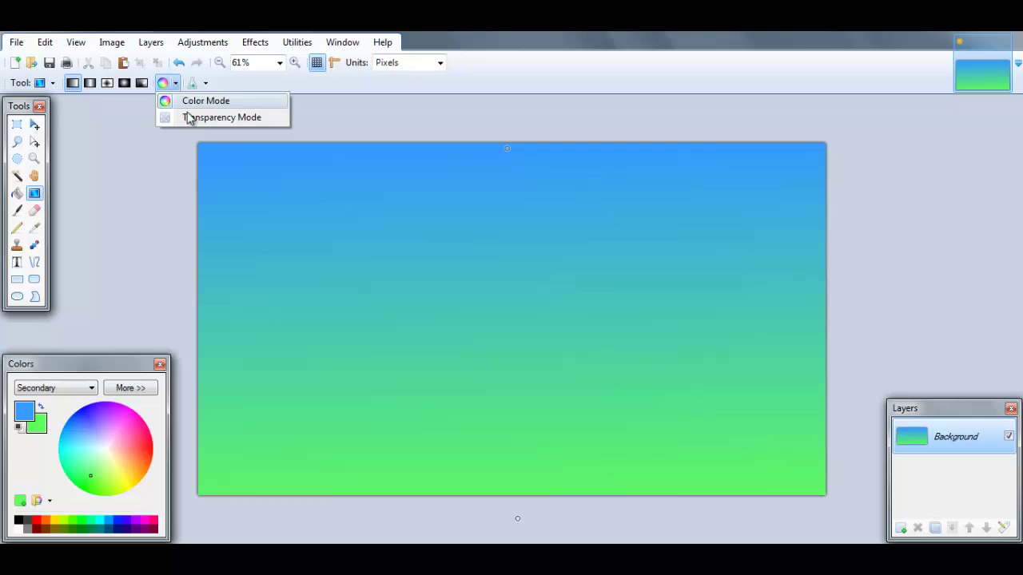
{"action": "left_click", "coordinate": [189, 114]}
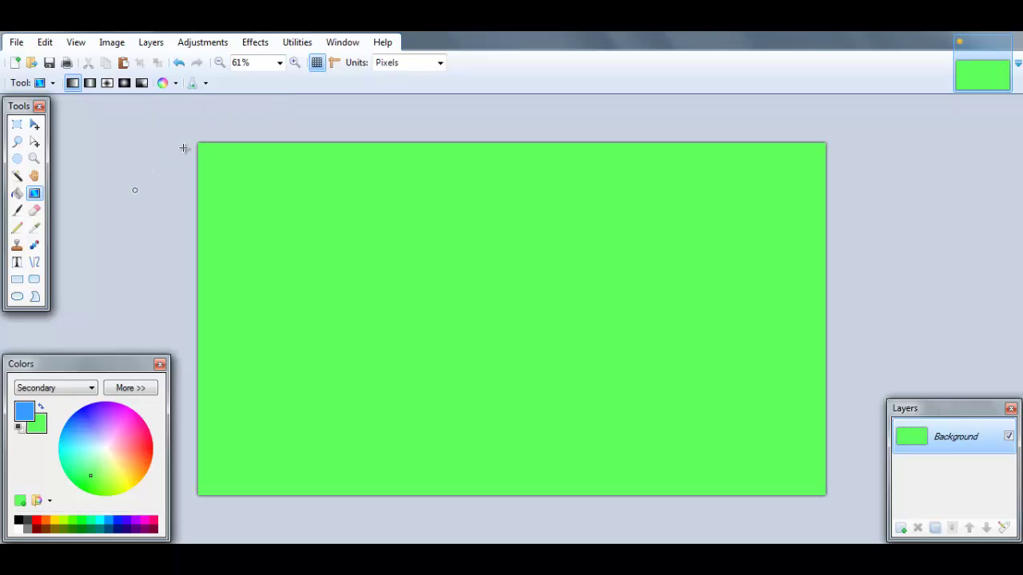
{"action": "key", "text": "ctrl+z"}
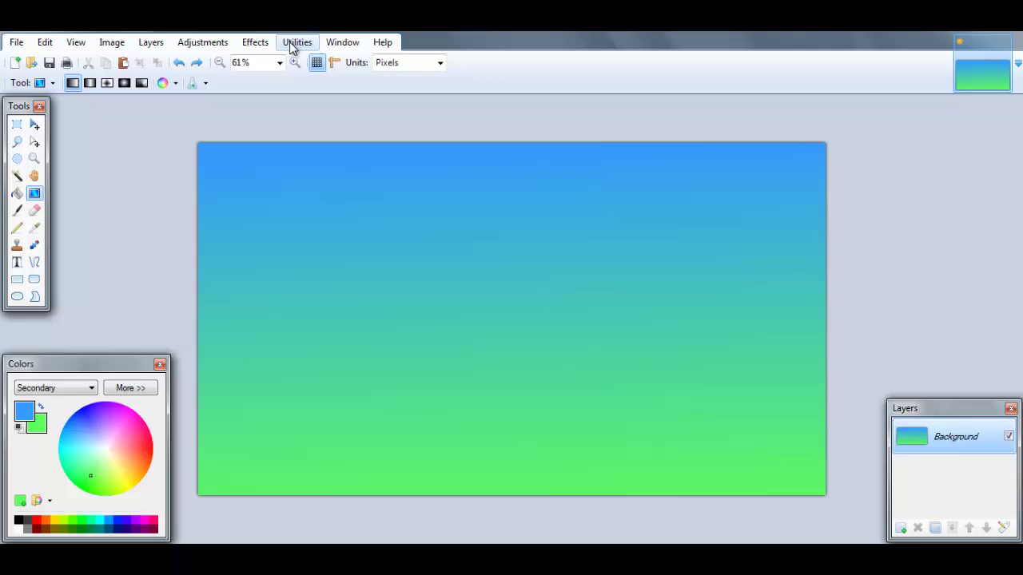
Set up the Ellipse tool with white primary and secondary colours and Draw Shape Outline mode
{"action": "left_click", "coordinate": [17, 296]}
{"action": "left_click", "coordinate": [106, 453]}
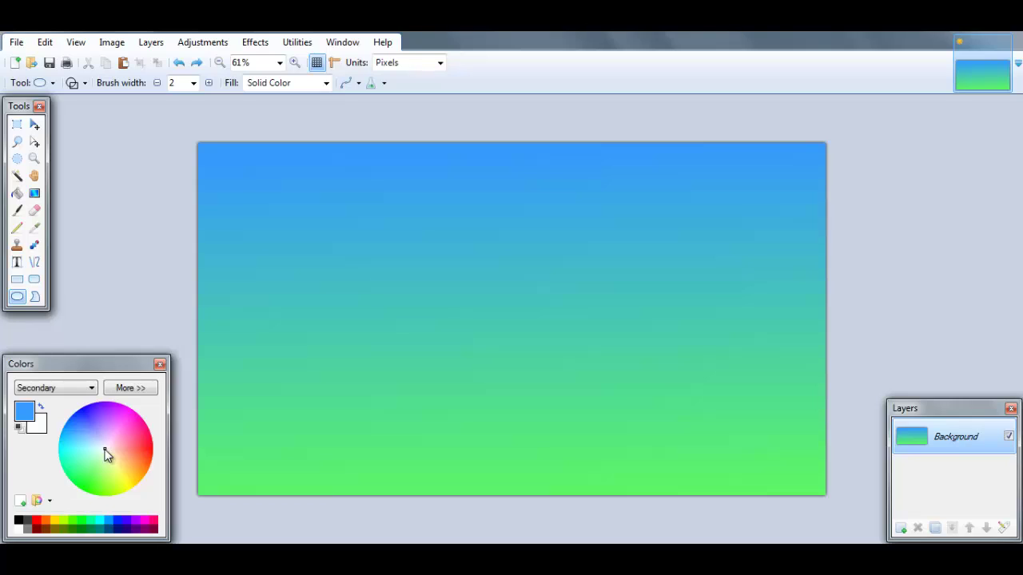
{"action": "left_click", "coordinate": [23, 411]}
{"action": "left_click", "coordinate": [105, 452]}
{"action": "left_click", "coordinate": [84, 83]}
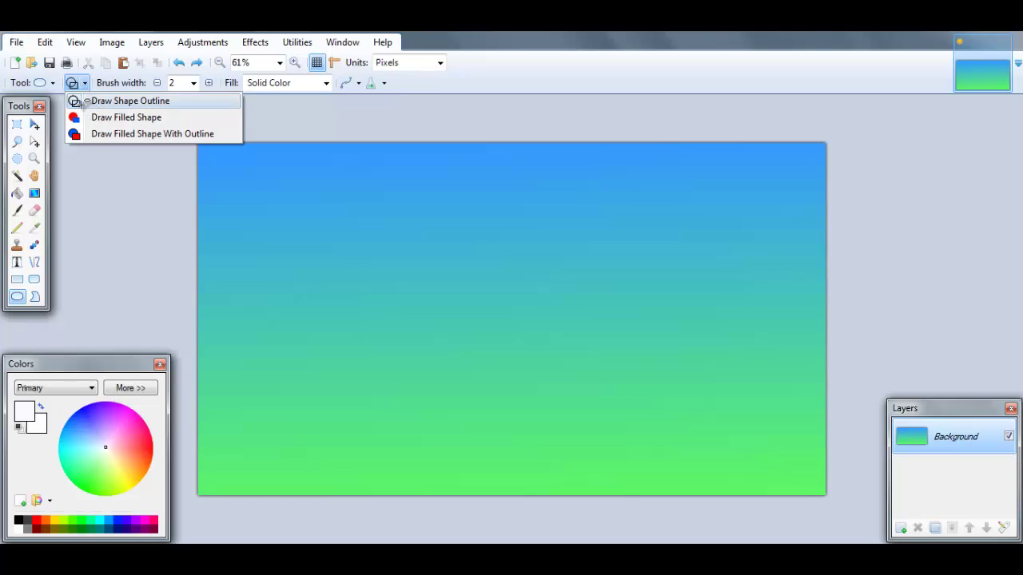
{"action": "left_click", "coordinate": [86, 101]}
{"action": "left_click", "coordinate": [84, 88]}
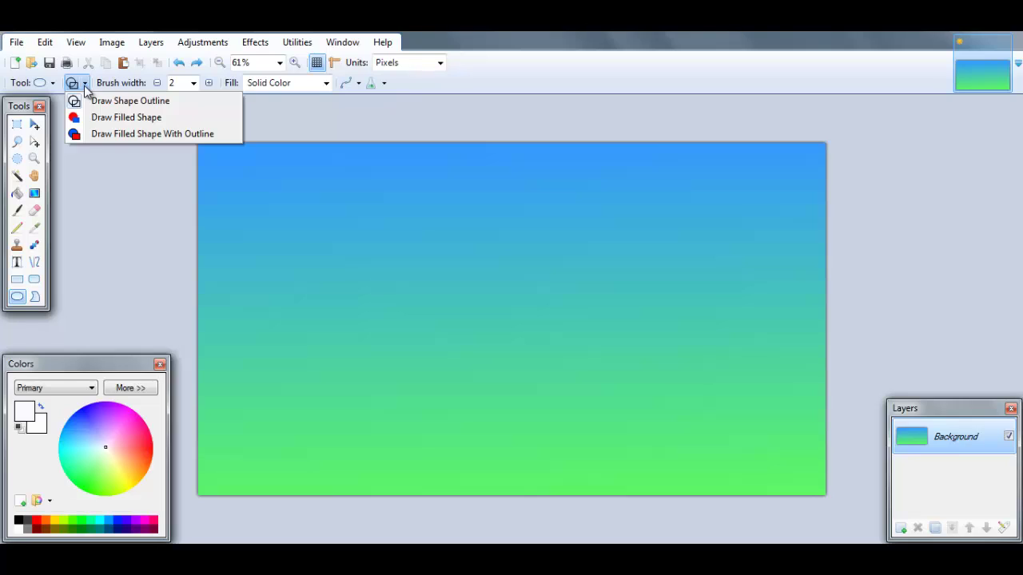
{"action": "left_click", "coordinate": [84, 85]}
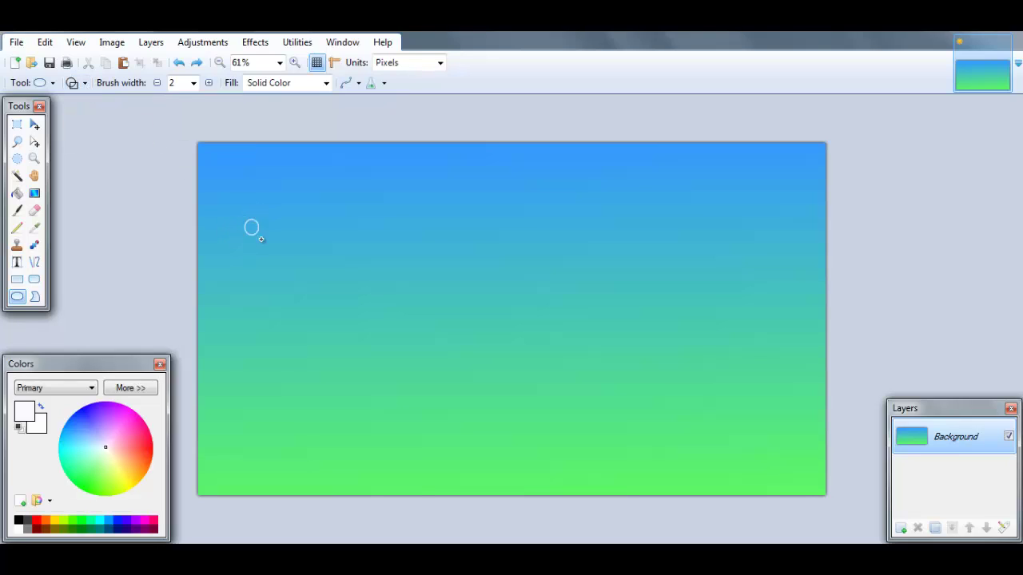
Draw seven white circle outlines of varying sizes across the gradient, then pick a pale blue
{"action": "left_click_drag", "start_coordinate": [261, 238], "coordinate": [366, 340]}
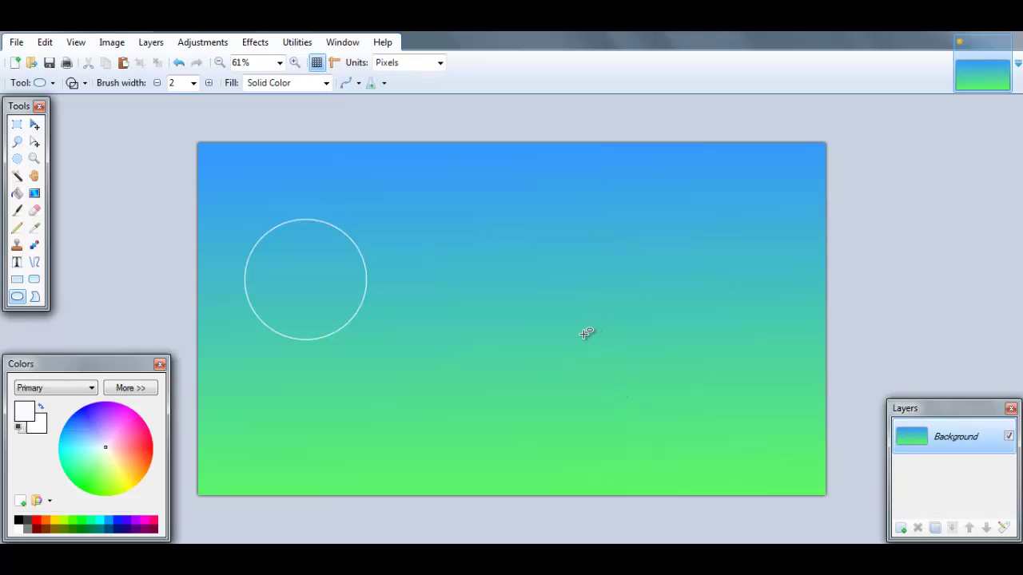
{"action": "left_click_drag", "start_coordinate": [584, 334], "coordinate": [671, 424]}
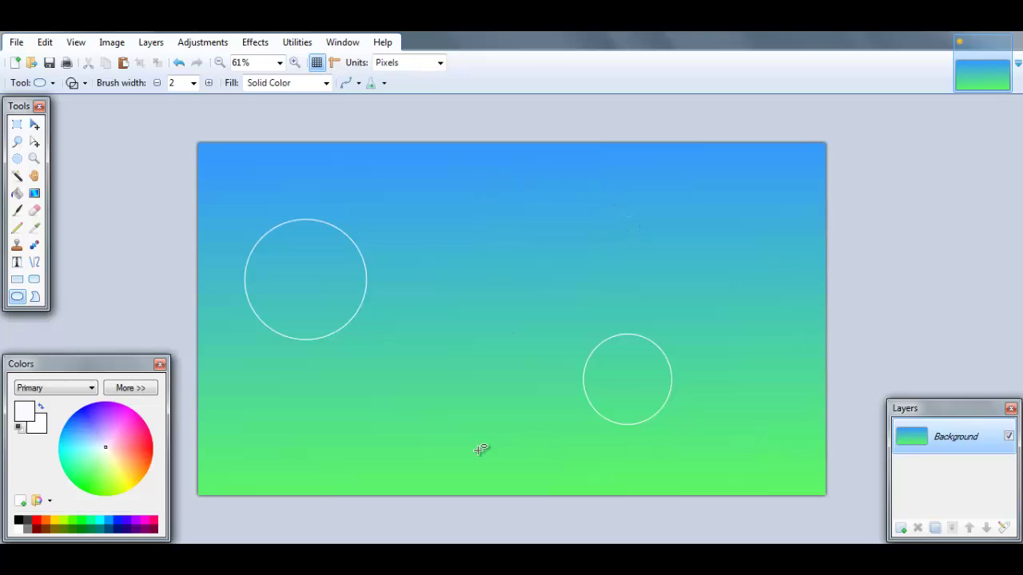
{"action": "left_click_drag", "start_coordinate": [722, 168], "coordinate": [795, 248]}
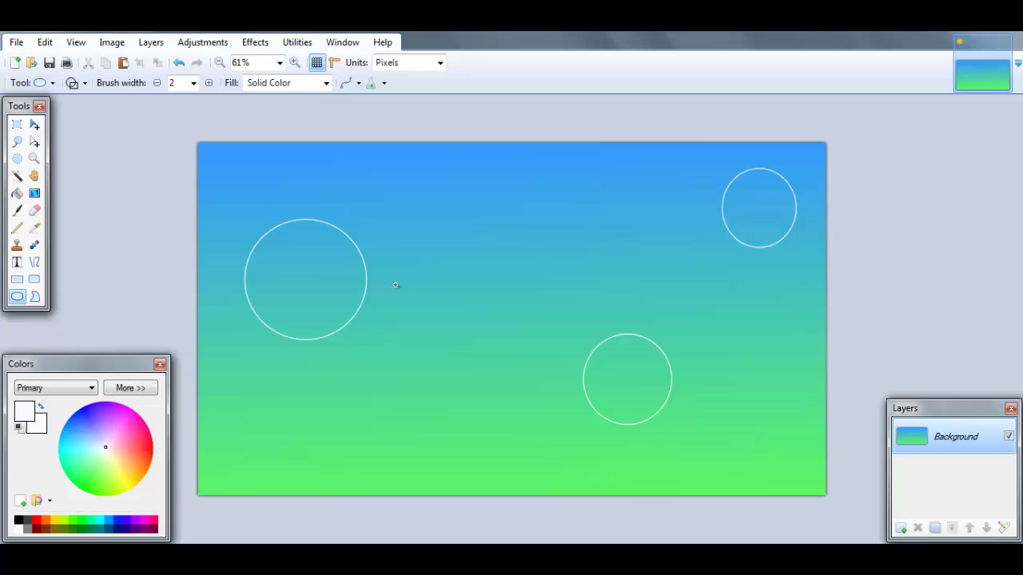
{"action": "left_click_drag", "start_coordinate": [394, 284], "coordinate": [433, 320]}
{"action": "left_click_drag", "start_coordinate": [598, 334], "coordinate": [621, 356]}
{"action": "mouse_move", "coordinate": [643, 307]}
{"action": "left_mouse_down"}
{"action": "mouse_move", "coordinate": [599, 333]}
{"action": "mouse_move", "coordinate": [621, 354]}
{"action": "mouse_move", "coordinate": [598, 332]}
{"action": "mouse_move", "coordinate": [619, 350]}
{"action": "left_mouse_up"}
{"action": "left_click_drag", "start_coordinate": [570, 200], "coordinate": [612, 237]}
{"action": "left_click_drag", "start_coordinate": [324, 460], "coordinate": [361, 491]}
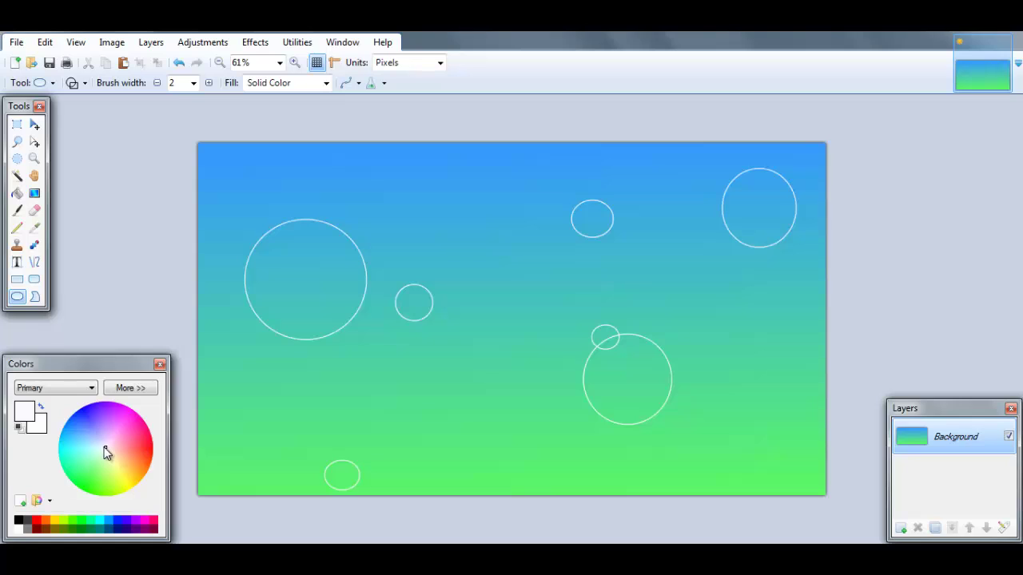
{"action": "left_click_drag", "start_coordinate": [108, 451], "coordinate": [105, 451]}
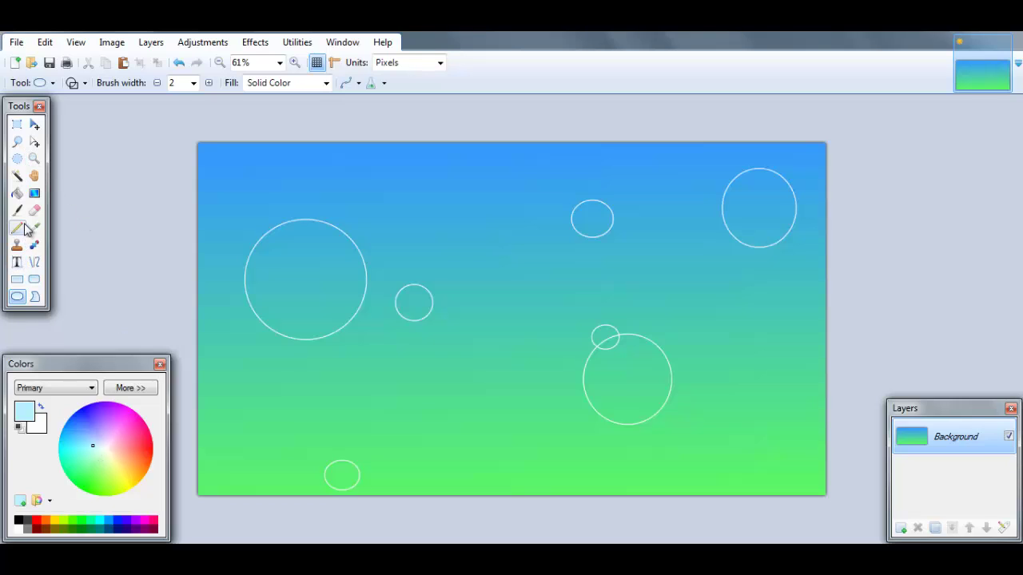
Bucket-fill each circle with pale light blue, from the upper-left one to the upper-right ones
{"action": "left_click", "coordinate": [18, 193]}
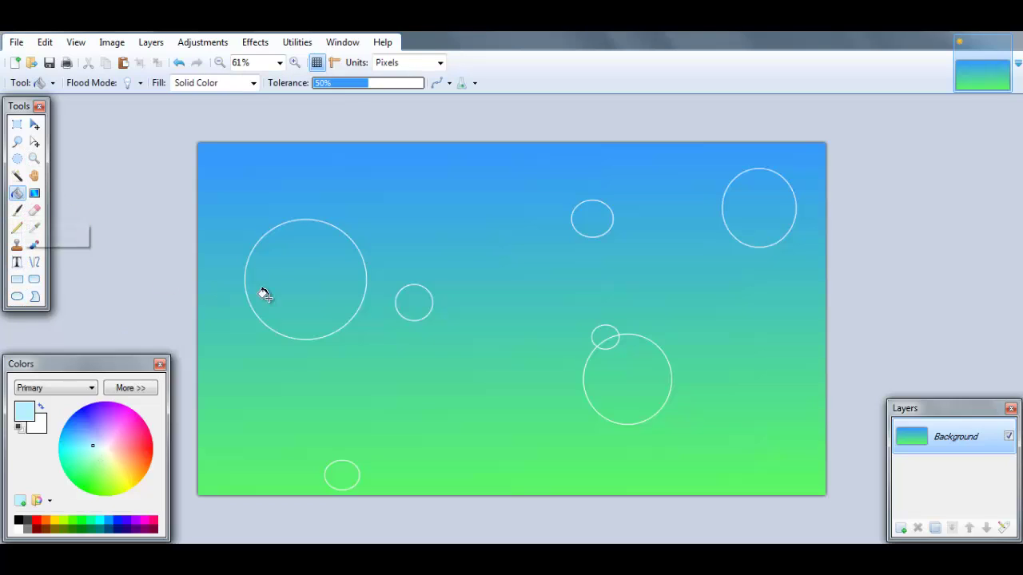
{"action": "left_click", "coordinate": [304, 286]}
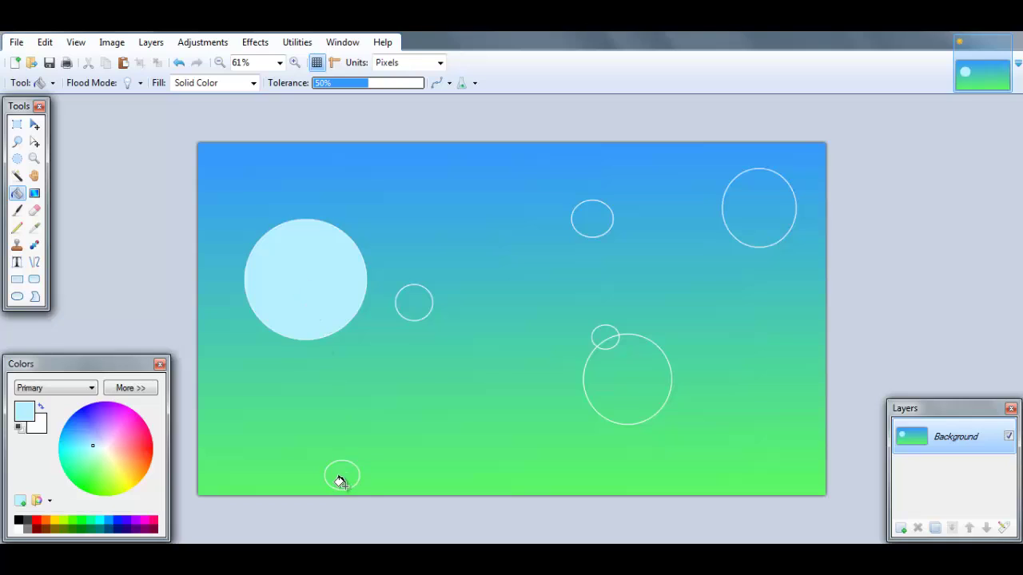
{"action": "left_click", "coordinate": [339, 480]}
{"action": "left_click", "coordinate": [413, 301]}
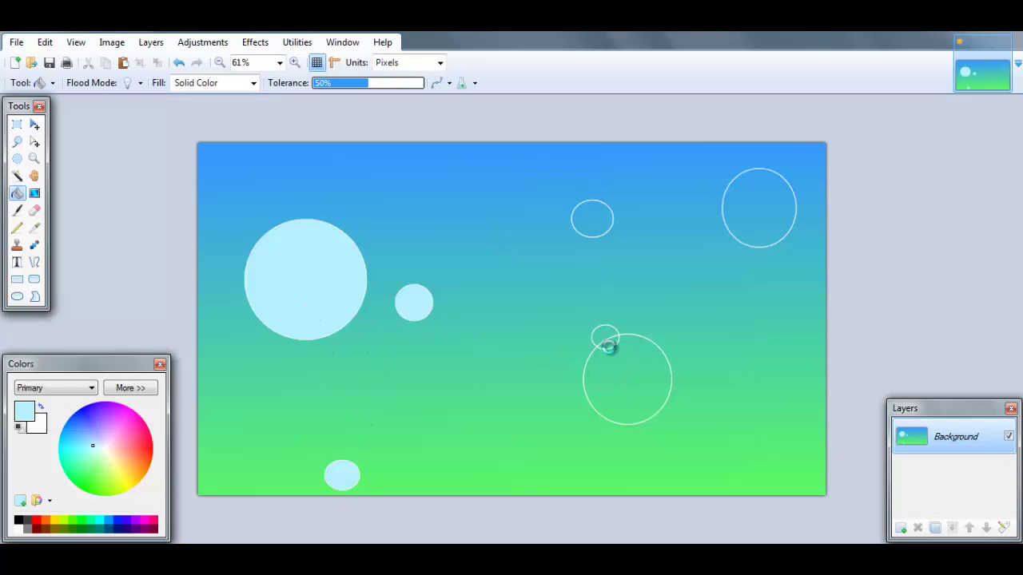
{"action": "left_click", "coordinate": [609, 348]}
{"action": "left_click", "coordinate": [602, 334]}
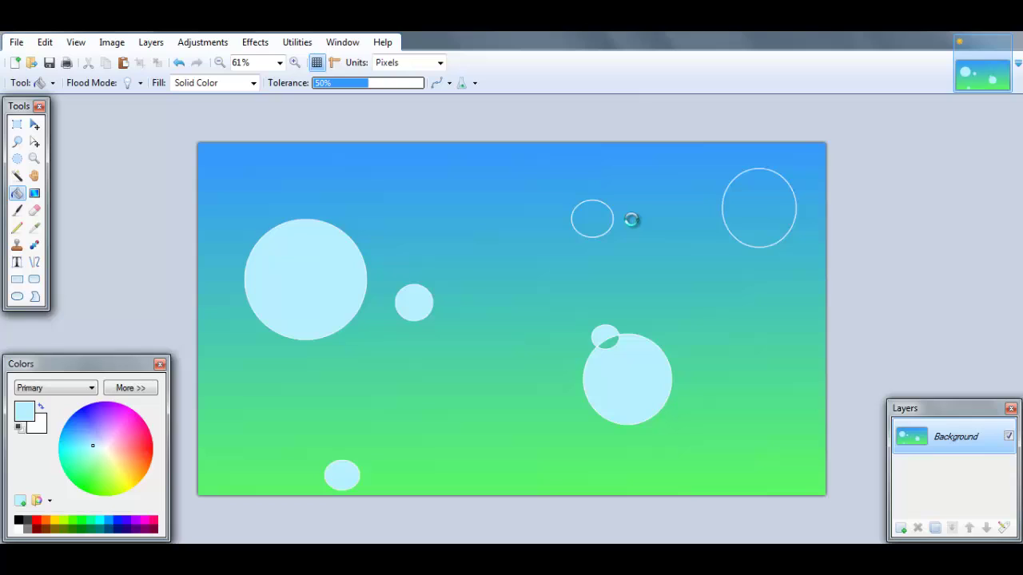
{"action": "left_click", "coordinate": [770, 221]}
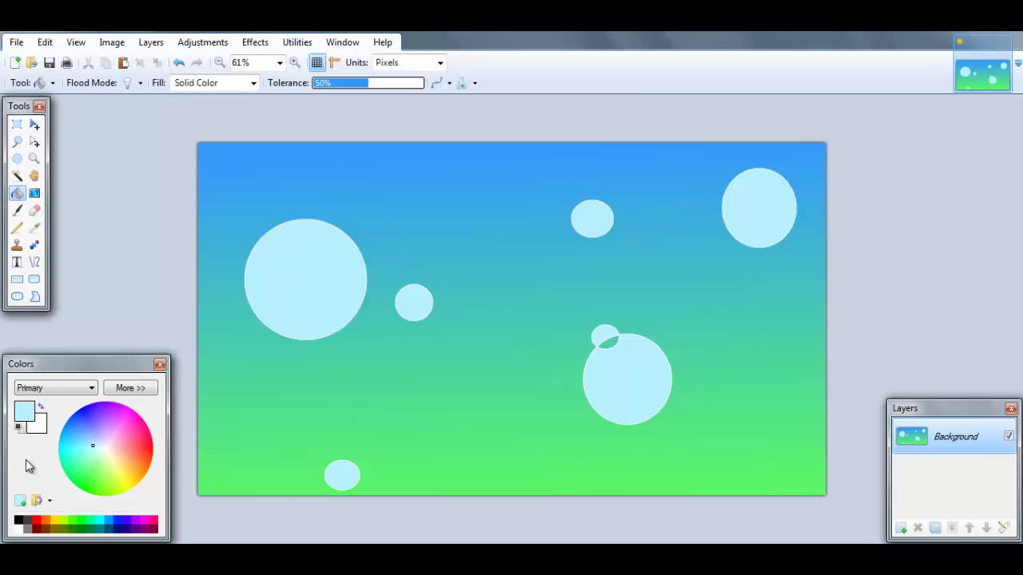
Test a darker blue fill, undo it, and fill the lens-shaped overlap between two circles
{"action": "left_click", "coordinate": [87, 449]}
{"action": "left_click", "coordinate": [613, 344]}
{"action": "key", "text": "ctrl+z"}
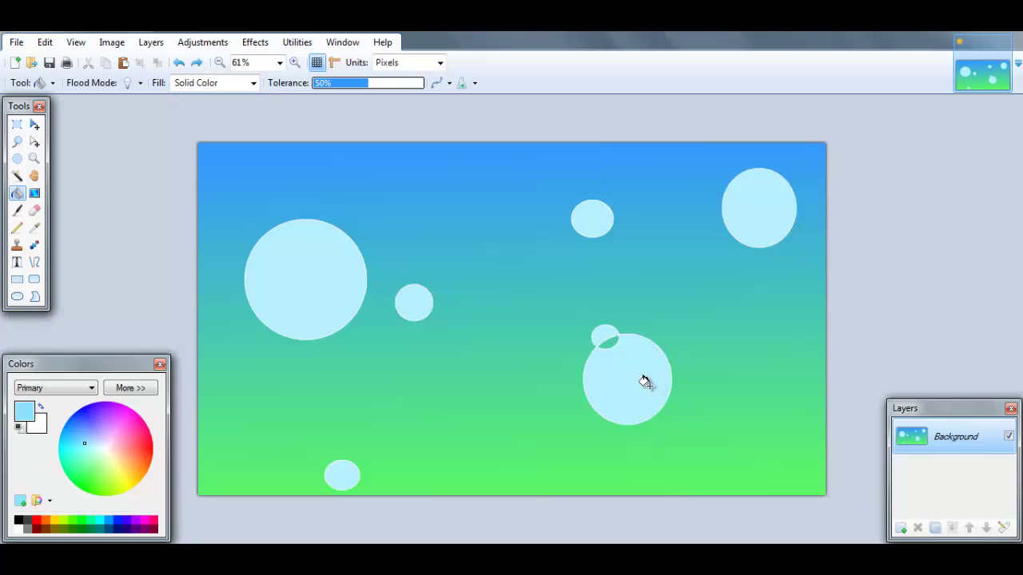
{"action": "left_click", "coordinate": [609, 344]}
Zoom in and bucket-fill the white outline rims with light blue, then zoom back out
{"action": "scroll", "coordinate": [361, 318], "scroll_direction": "up", "scroll_amount": 2}
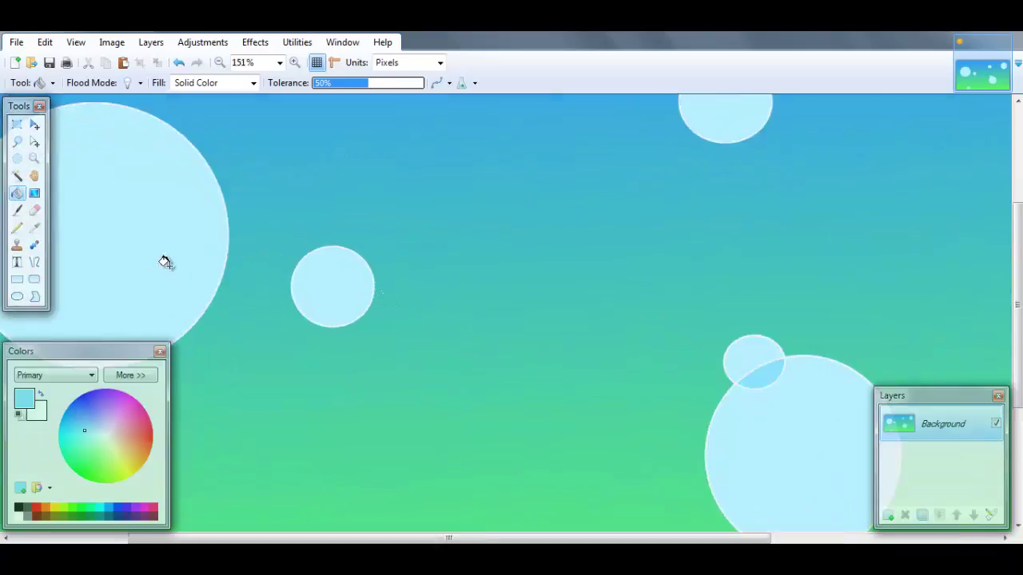
{"action": "scroll", "coordinate": [285, 263], "scroll_direction": "up", "scroll_amount": 6}
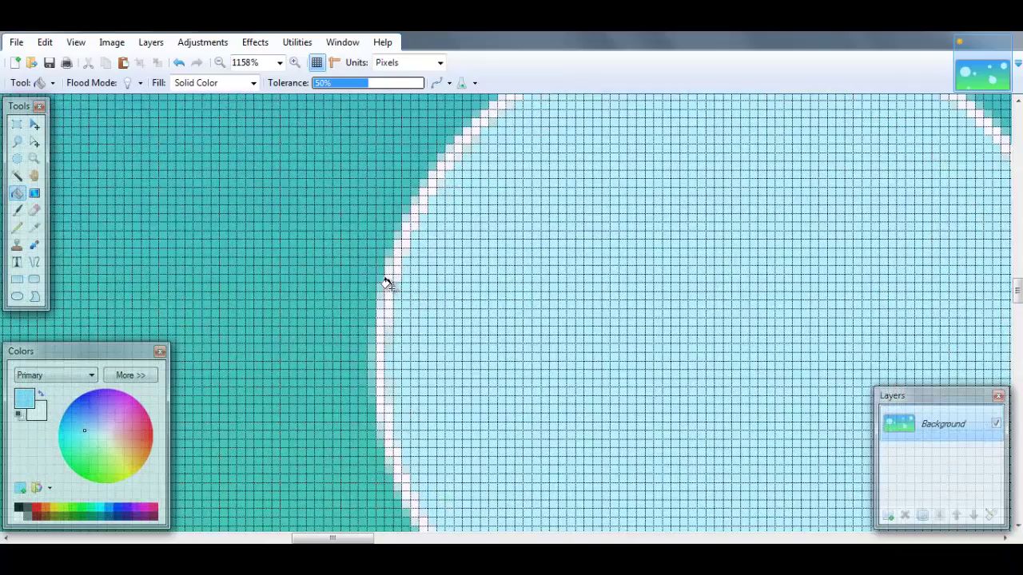
{"action": "left_click", "coordinate": [394, 288]}
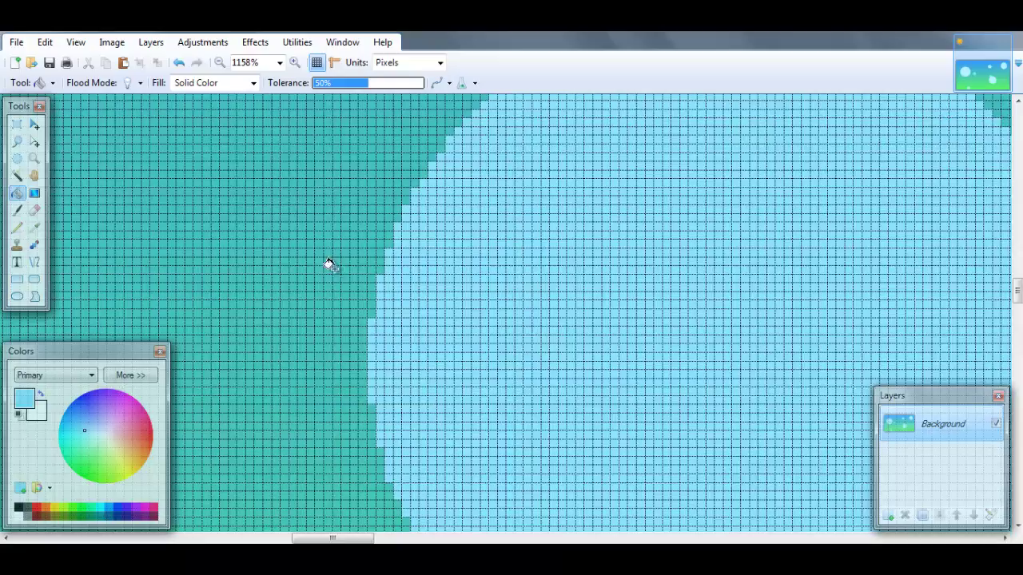
{"action": "scroll", "coordinate": [332, 263], "scroll_direction": "down", "scroll_amount": 3}
{"action": "scroll", "coordinate": [334, 263], "scroll_direction": "down", "scroll_amount": 1}
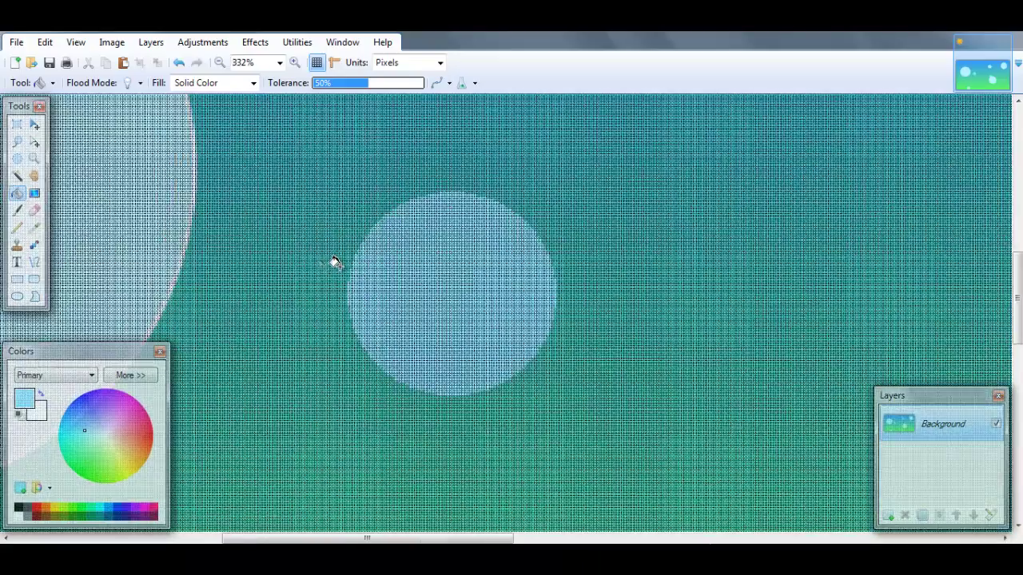
{"action": "scroll", "coordinate": [132, 242], "scroll_direction": "up", "scroll_amount": 3}
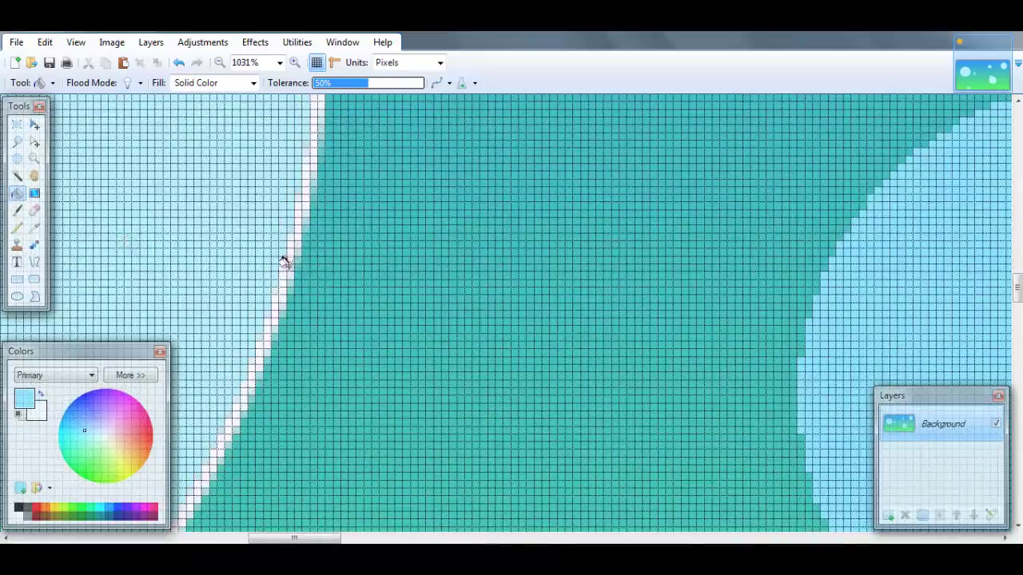
{"action": "left_click", "coordinate": [286, 272]}
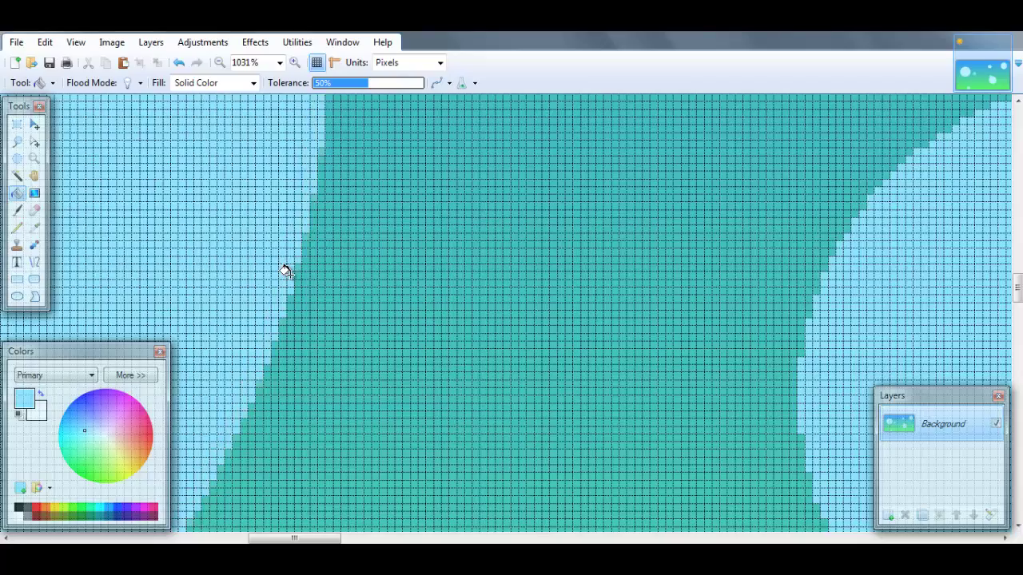
{"action": "scroll", "coordinate": [383, 280], "scroll_direction": "down", "scroll_amount": 1}
{"action": "scroll", "coordinate": [383, 279], "scroll_direction": "down", "scroll_amount": 5}
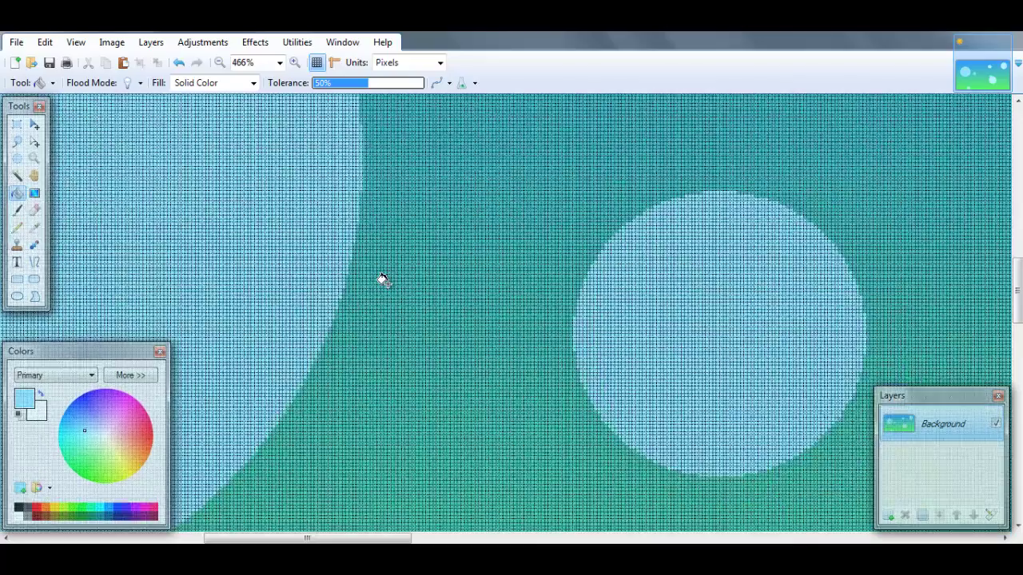
{"action": "scroll", "coordinate": [383, 280], "scroll_direction": "down", "scroll_amount": 2}
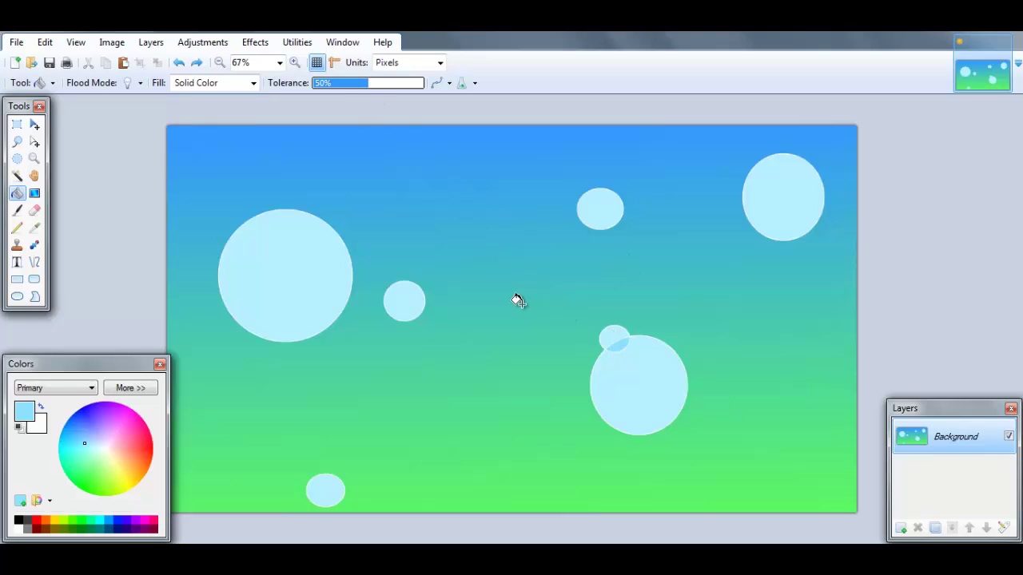
{"action": "scroll", "coordinate": [518, 300], "scroll_direction": "up", "scroll_amount": 2}
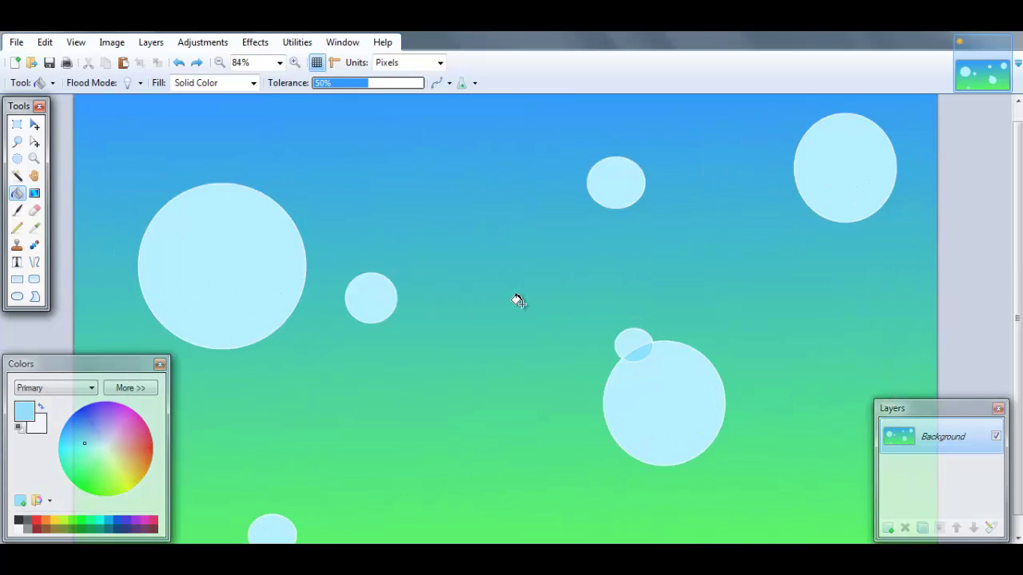
{"action": "scroll", "coordinate": [517, 301], "scroll_direction": "down", "scroll_amount": 1}
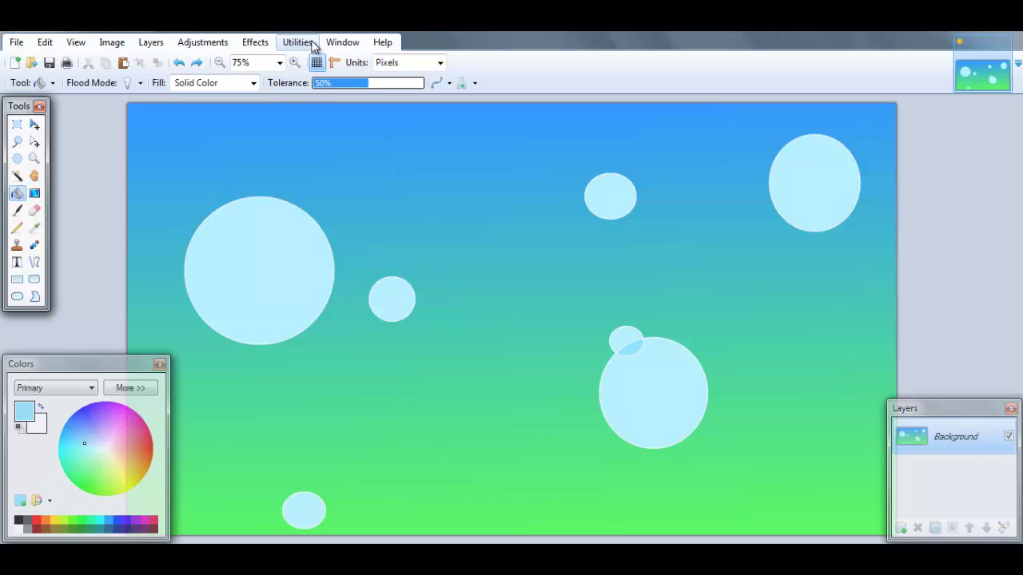
Apply Gaussian Blur to the wallpaper, settling on radius 20 after trying 9, 110 and 60
{"action": "left_click", "coordinate": [258, 42]}
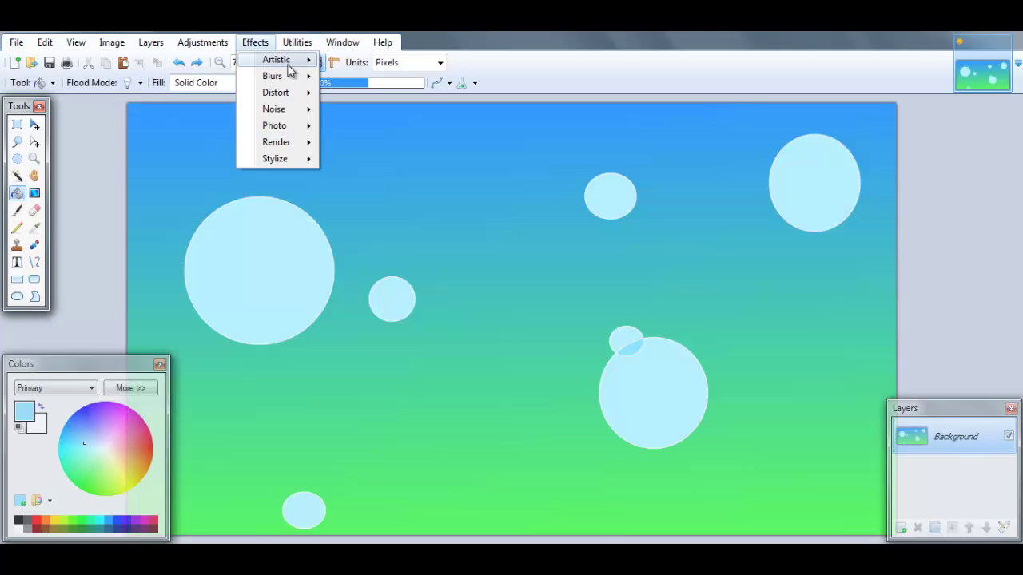
{"action": "mouse_move", "coordinate": [294, 76]}
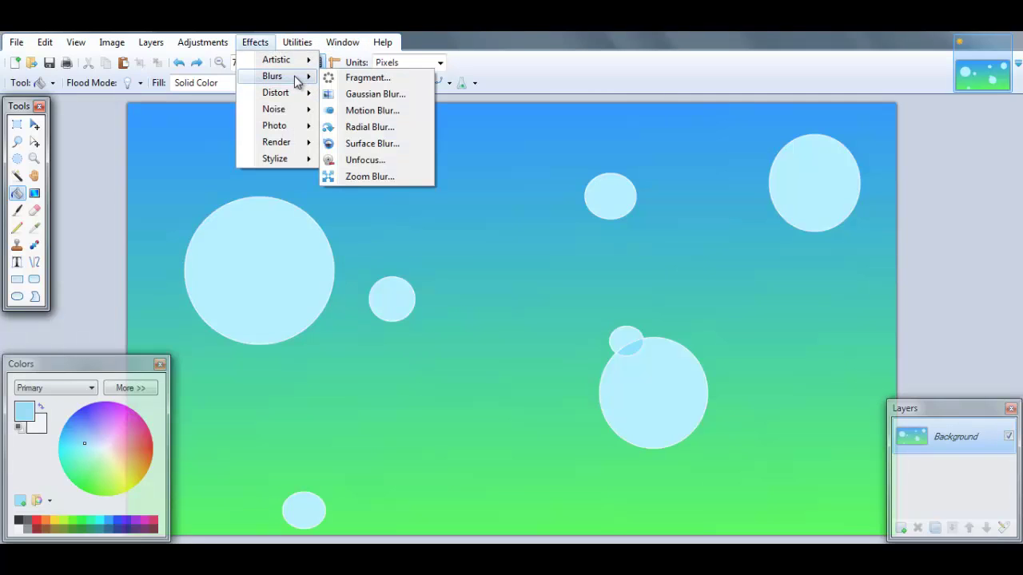
{"action": "left_click", "coordinate": [421, 94]}
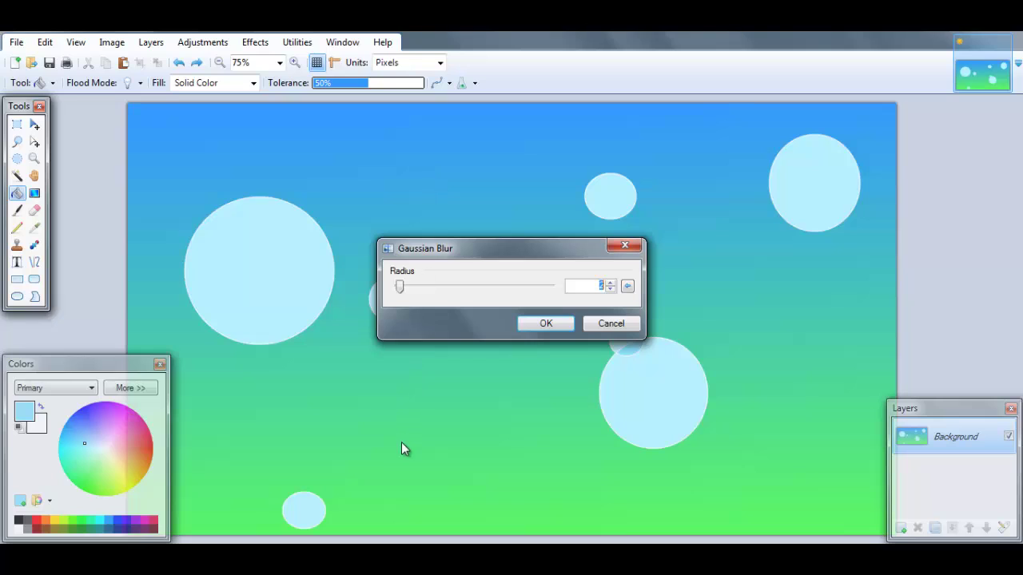
{"action": "left_click_drag", "start_coordinate": [437, 436], "coordinate": [442, 408]}
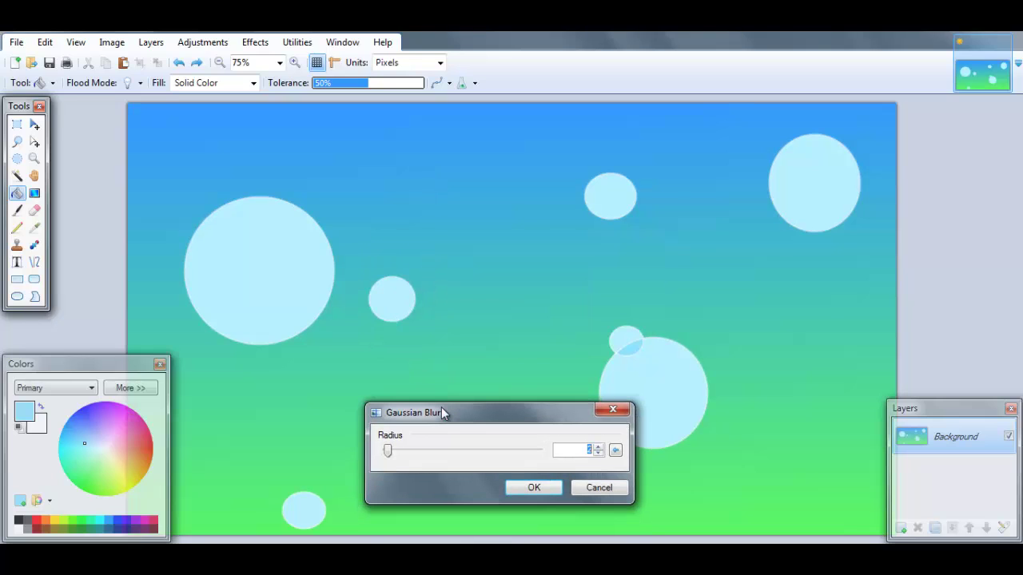
{"action": "left_click_drag", "start_coordinate": [389, 454], "coordinate": [393, 454]}
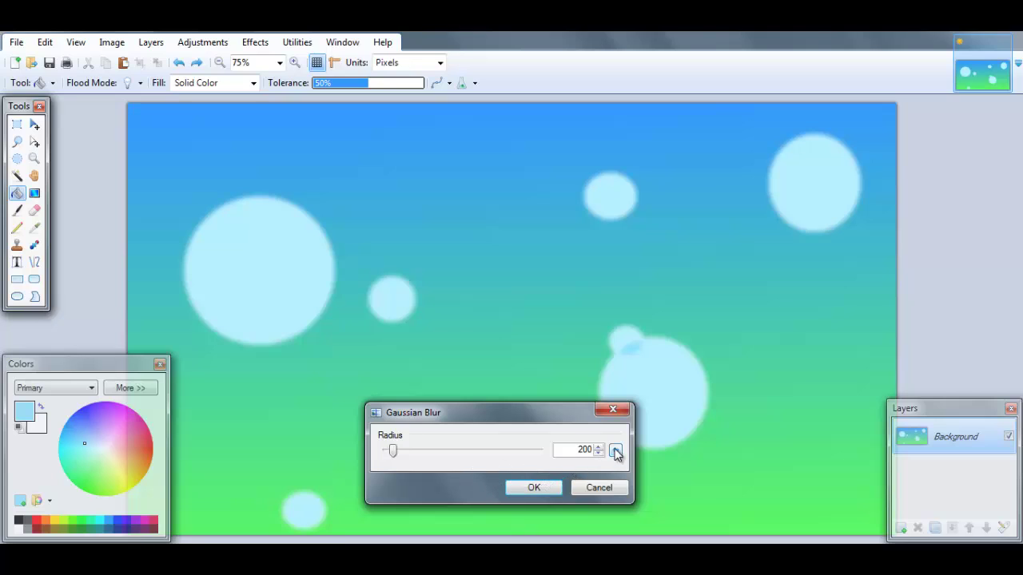
{"action": "left_click_drag", "start_coordinate": [392, 451], "coordinate": [445, 456]}
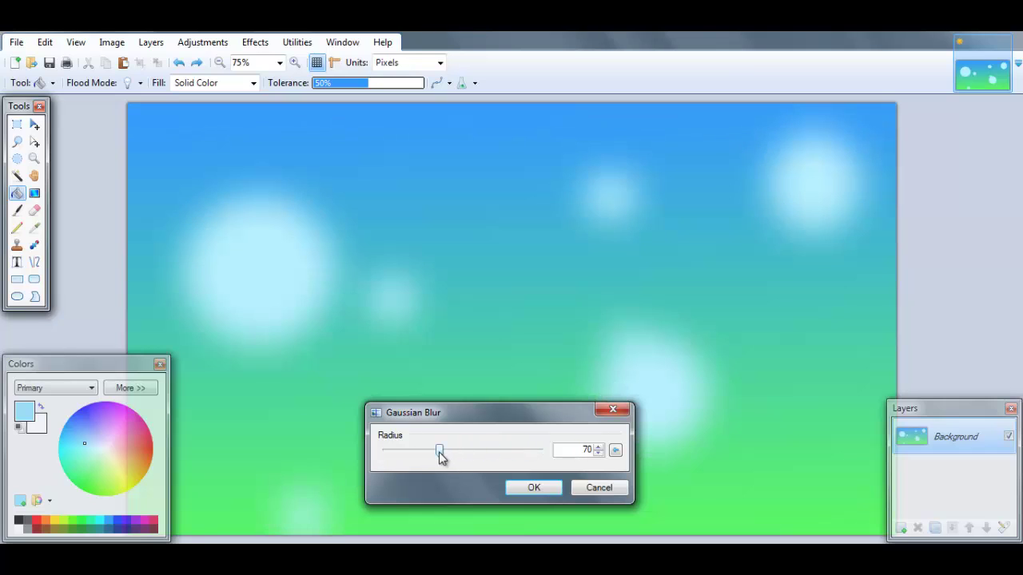
{"action": "mouse_move", "coordinate": [460, 406]}
{"action": "left_mouse_down"}
{"action": "mouse_move", "coordinate": [496, 533]}
{"action": "mouse_move", "coordinate": [463, 413]}
{"action": "left_mouse_up"}
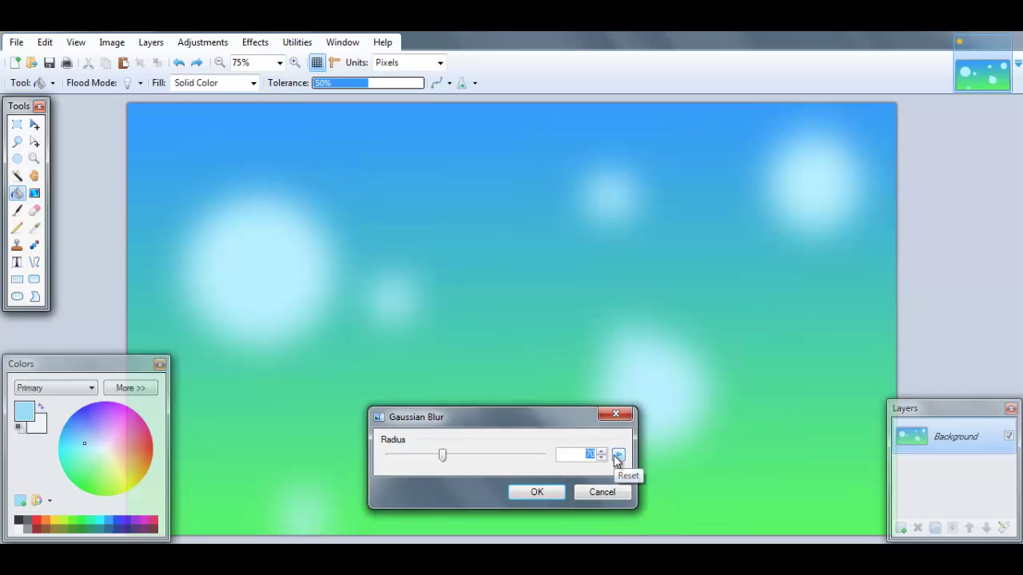
{"action": "left_click_drag", "start_coordinate": [442, 458], "coordinate": [429, 460]}
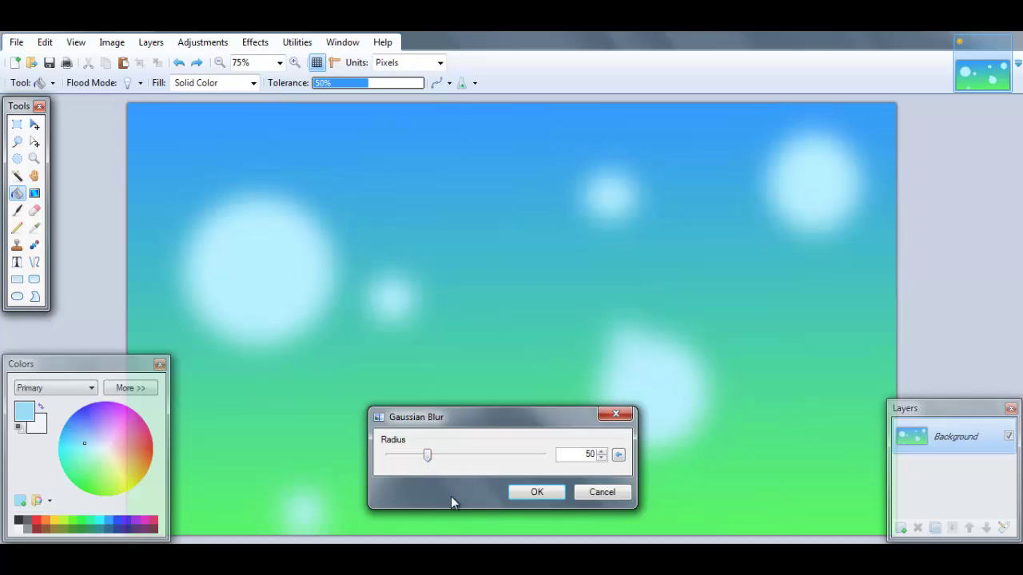
{"action": "left_click_drag", "start_coordinate": [482, 434], "coordinate": [501, 396]}
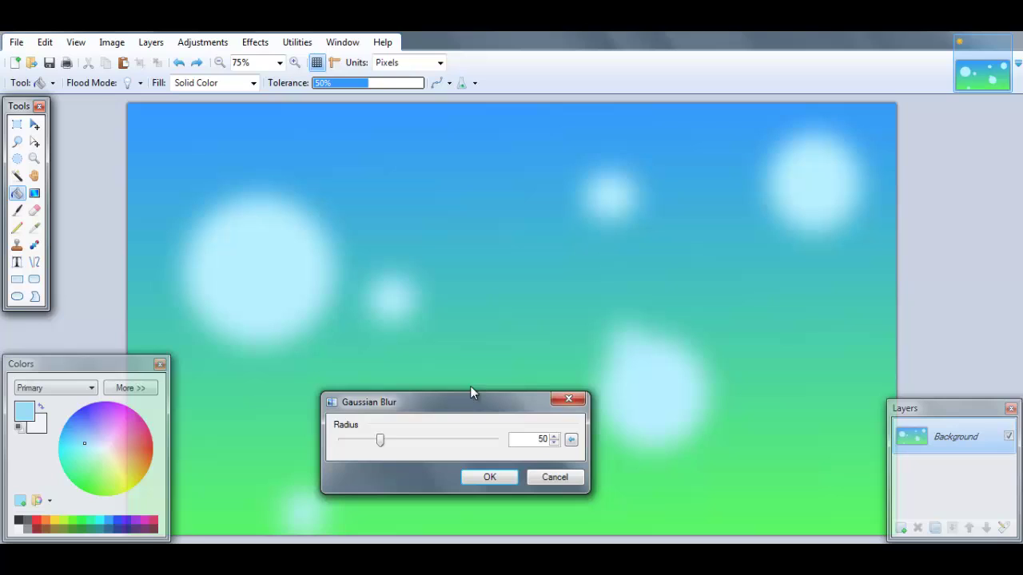
{"action": "left_click_drag", "start_coordinate": [380, 445], "coordinate": [359, 448]}
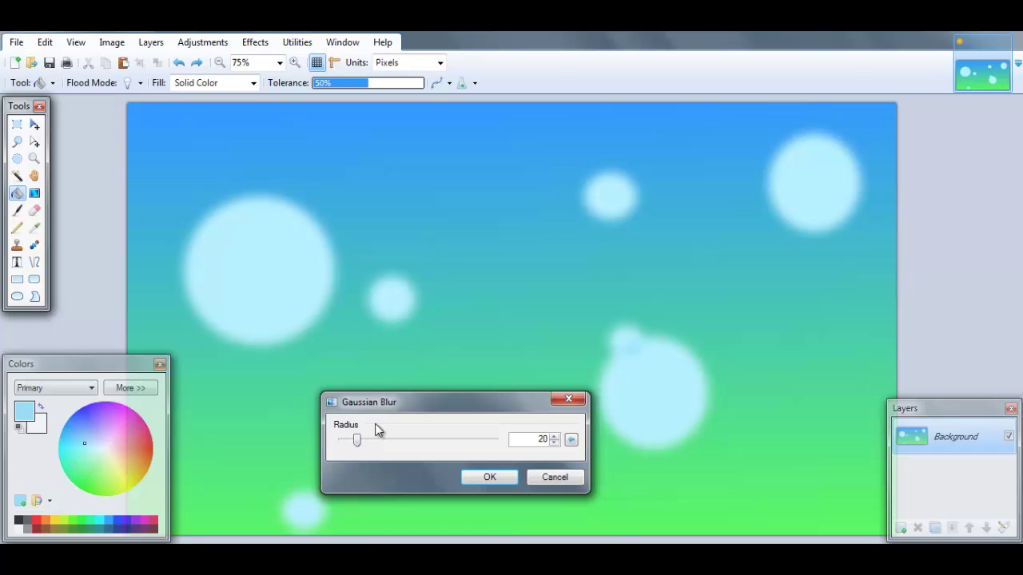
{"action": "left_click_drag", "start_coordinate": [392, 405], "coordinate": [434, 293]}
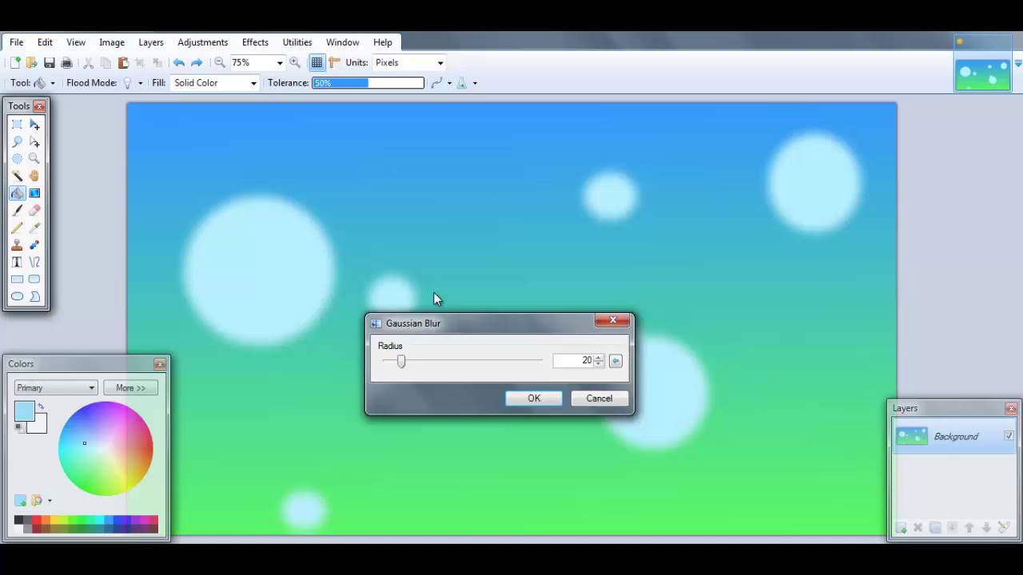
{"action": "left_click", "coordinate": [530, 364]}
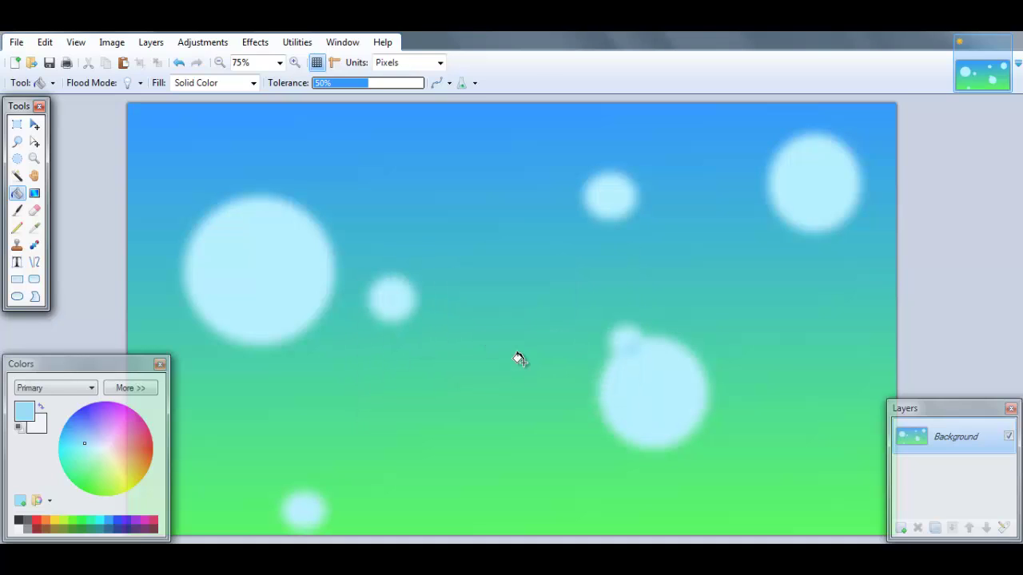
Open Distort > Crystalize and try cell sizes 31 and 15, with quality raised to 5
{"action": "left_click", "coordinate": [256, 41]}
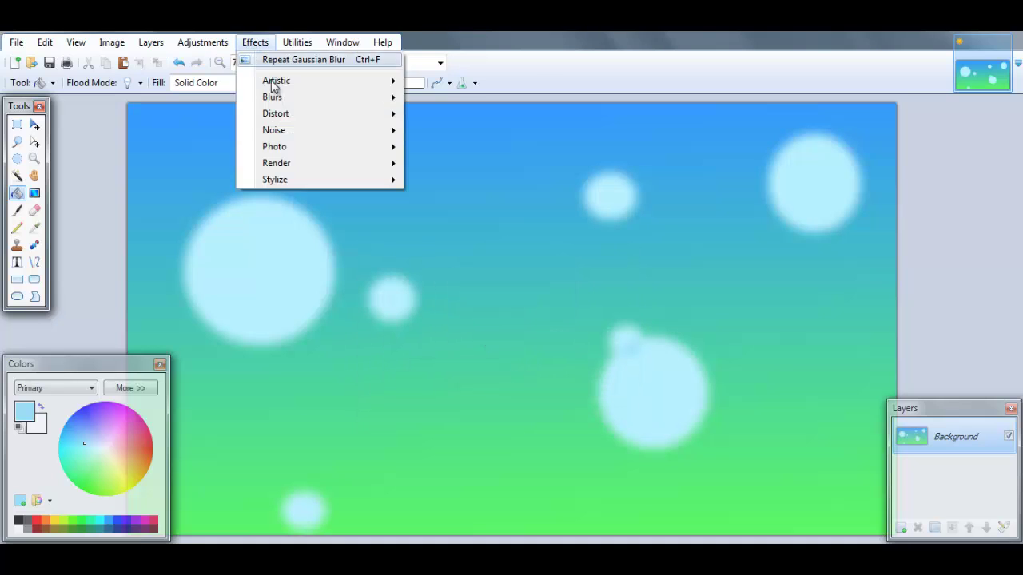
{"action": "mouse_move", "coordinate": [280, 115]}
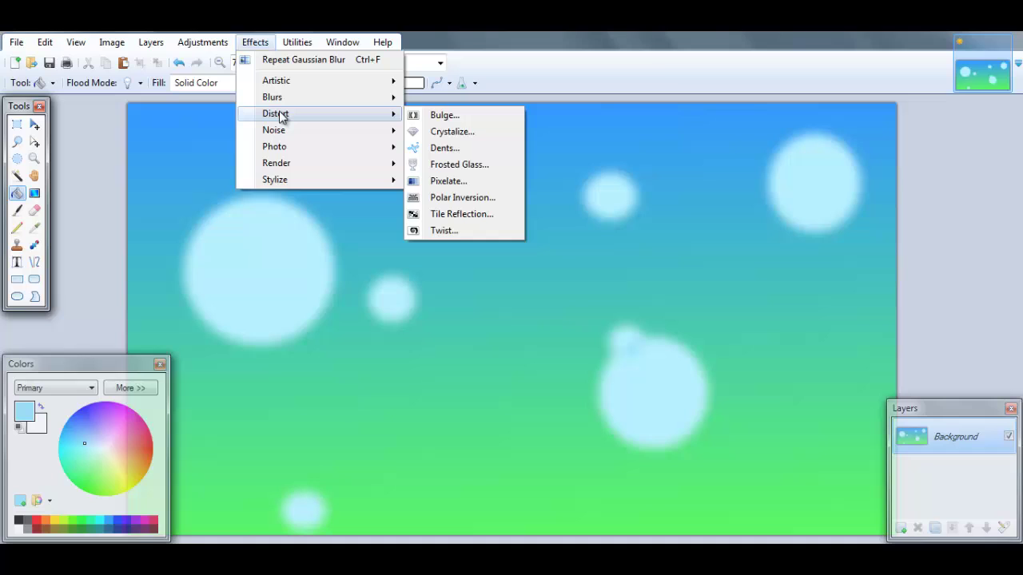
{"action": "left_click", "coordinate": [438, 133]}
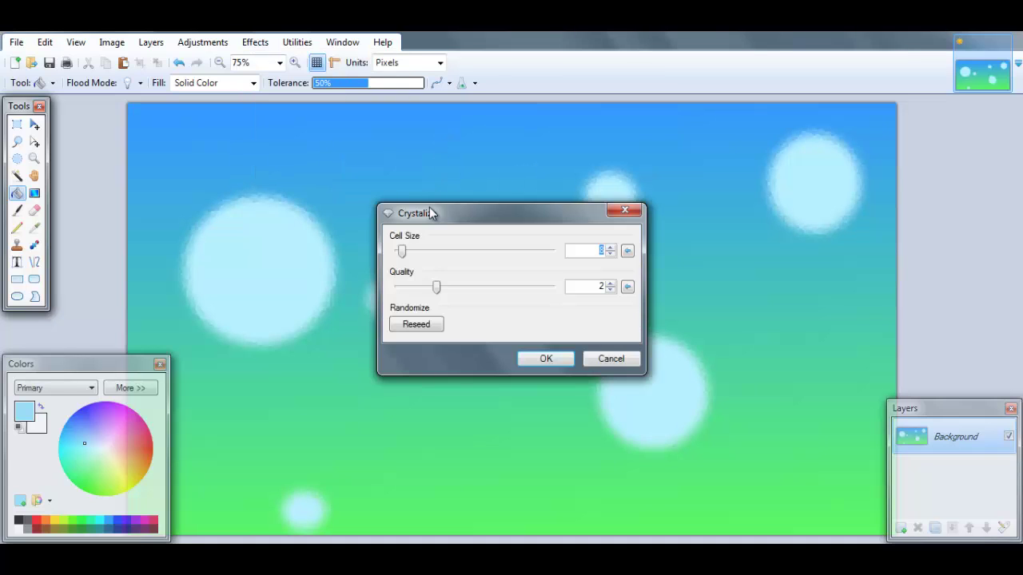
{"action": "left_click_drag", "start_coordinate": [429, 207], "coordinate": [433, 478]}
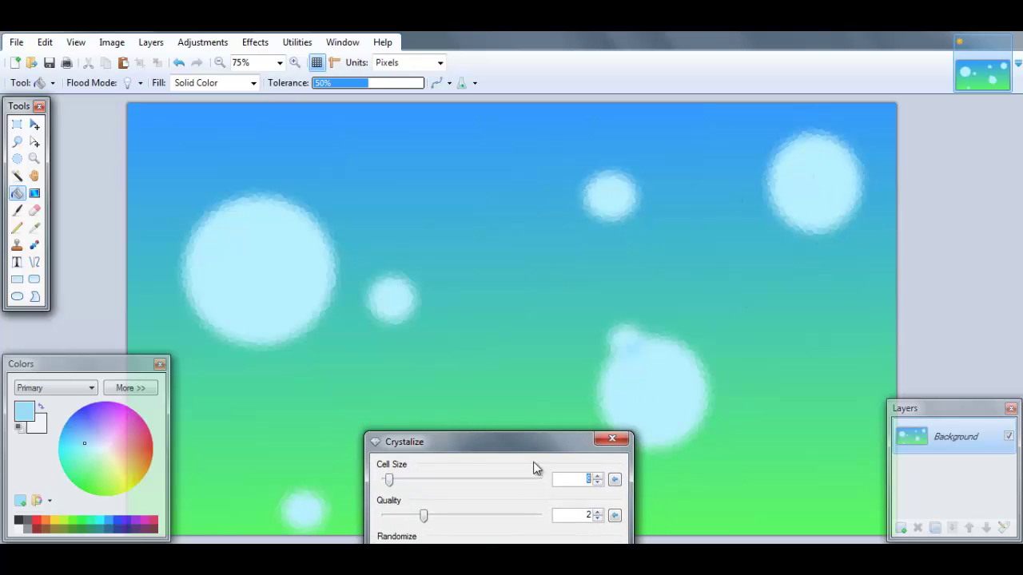
{"action": "mouse_move", "coordinate": [391, 481]}
{"action": "left_mouse_down"}
{"action": "mouse_move", "coordinate": [477, 485]}
{"action": "mouse_move", "coordinate": [389, 487]}
{"action": "left_mouse_up"}
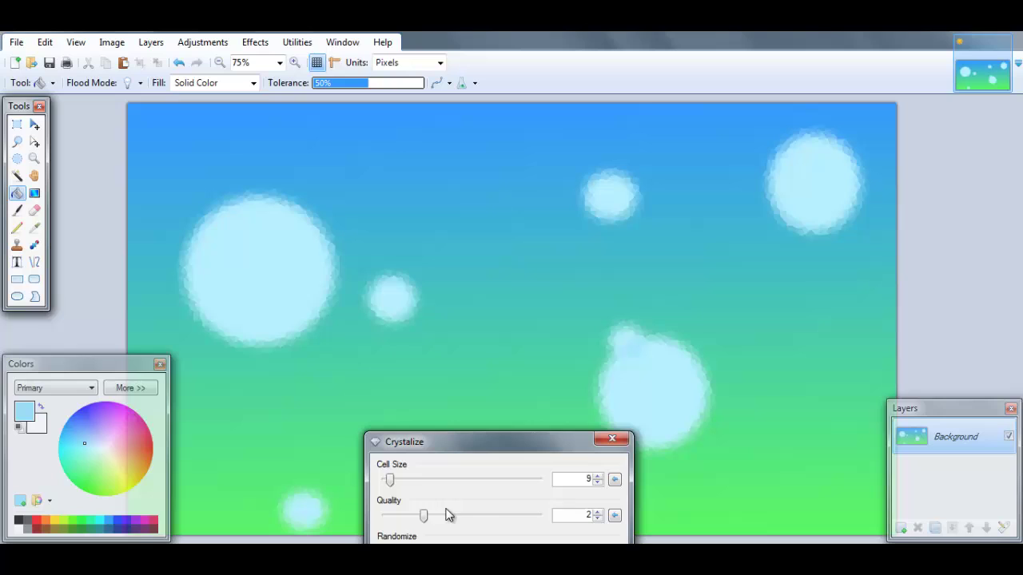
{"action": "left_click_drag", "start_coordinate": [424, 517], "coordinate": [630, 521]}
{"action": "left_click_drag", "start_coordinate": [389, 483], "coordinate": [404, 484]}
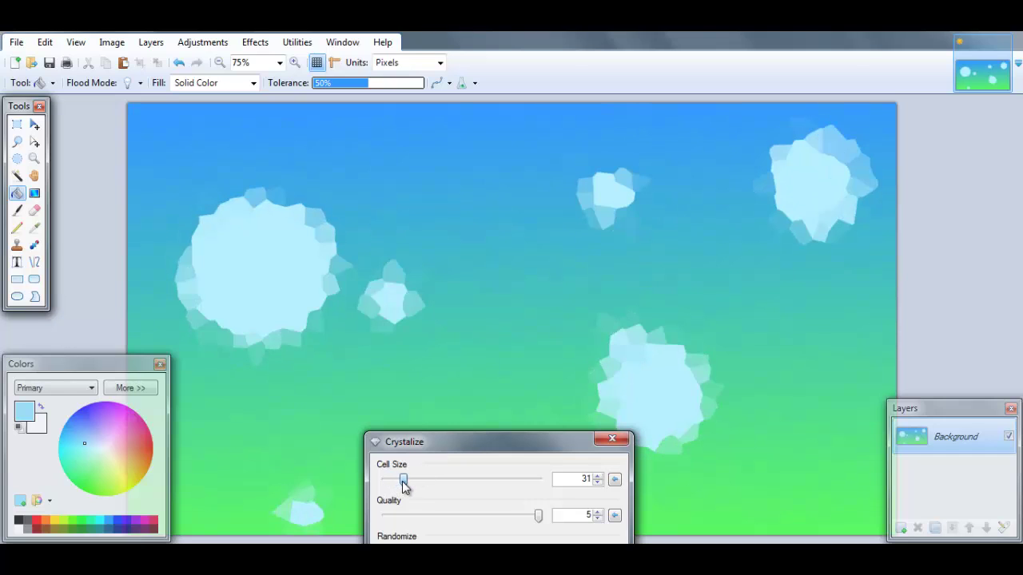
{"action": "left_click_drag", "start_coordinate": [404, 484], "coordinate": [393, 482]}
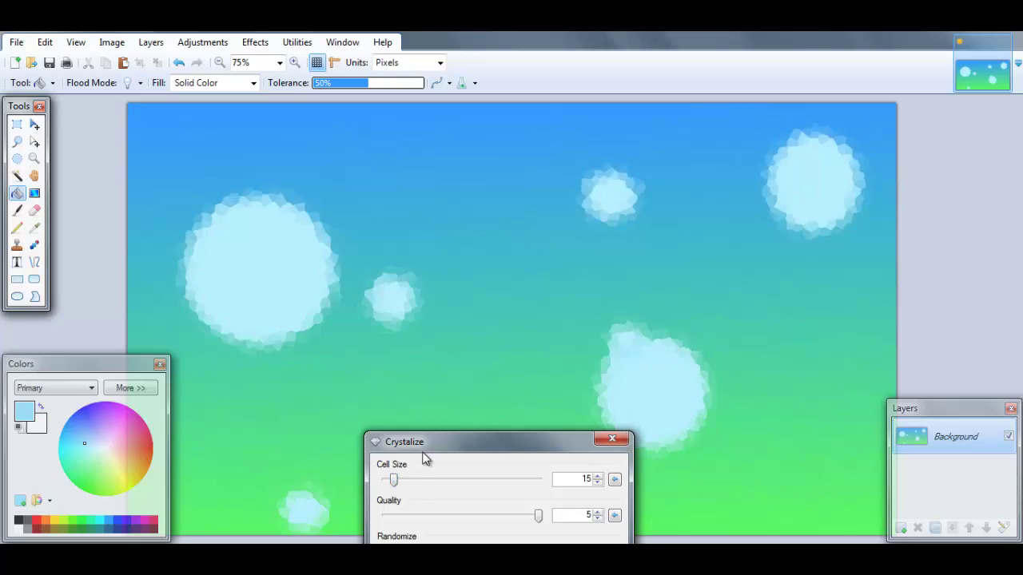
{"action": "left_click_drag", "start_coordinate": [423, 445], "coordinate": [412, 425]}
Reseed the crystal pattern several times, set cell size 4, and apply the Crystalize effect
{"action": "left_click", "coordinate": [393, 533]}
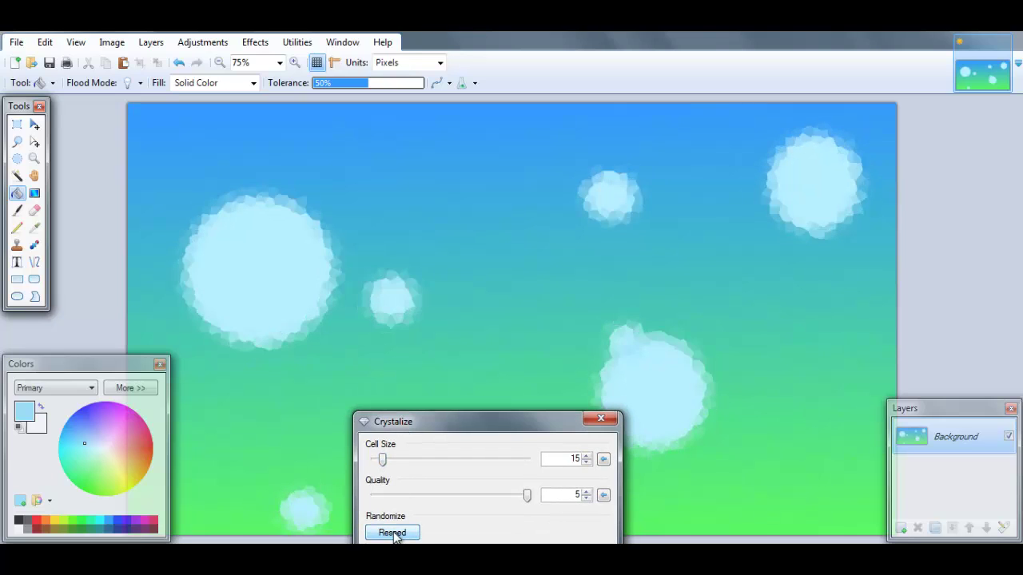
{"action": "left_click", "coordinate": [393, 533]}
{"action": "left_click", "coordinate": [393, 532]}
{"action": "left_click", "coordinate": [393, 533]}
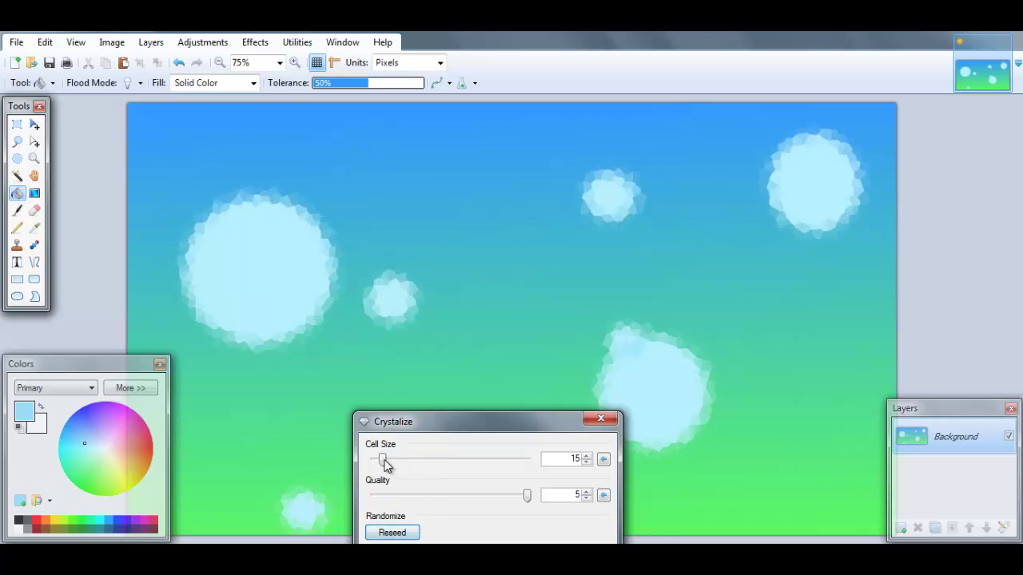
{"action": "left_click_drag", "start_coordinate": [383, 464], "coordinate": [376, 466]}
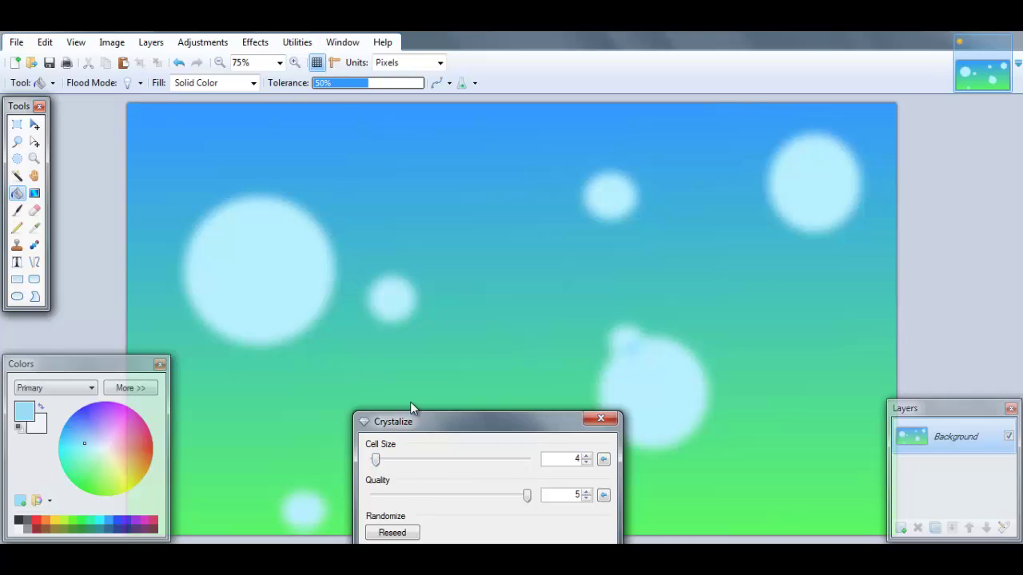
{"action": "left_click_drag", "start_coordinate": [417, 415], "coordinate": [390, 319]}
{"action": "left_click", "coordinate": [482, 474]}
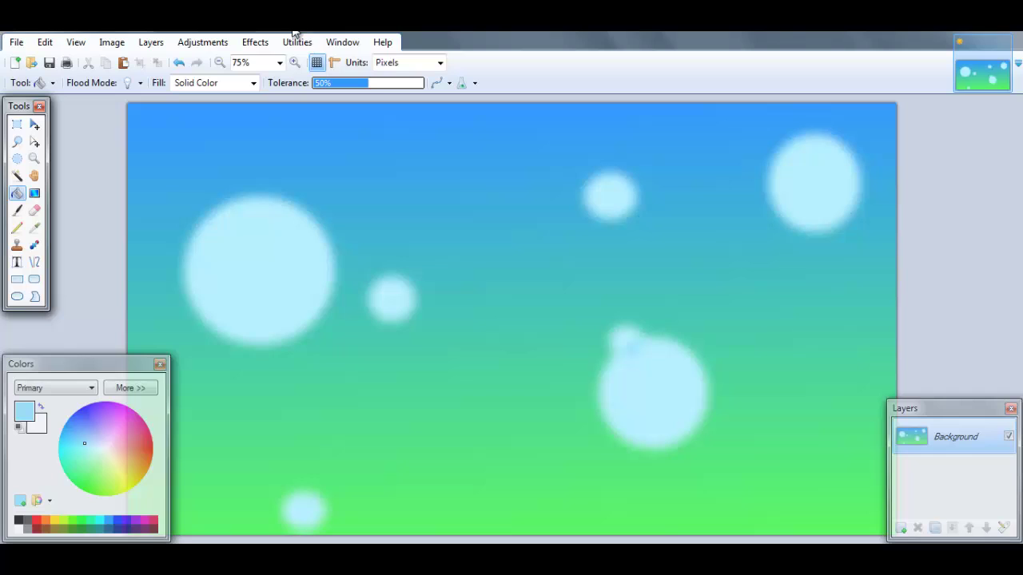
Browse the Effects menu into the Render submenu toward the Clouds effect
{"action": "left_click", "coordinate": [256, 43]}
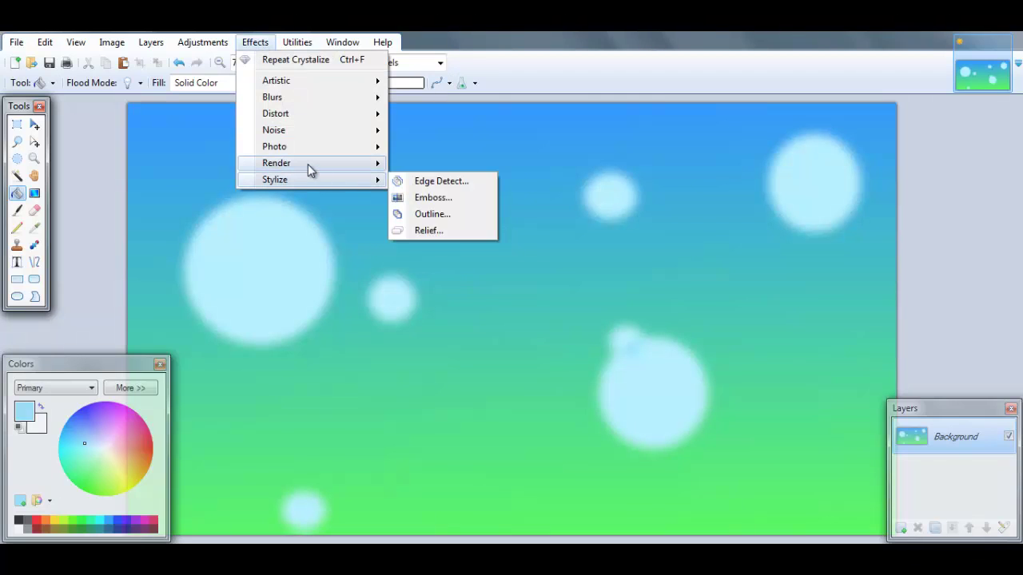
{"action": "mouse_move", "coordinate": [309, 168]}
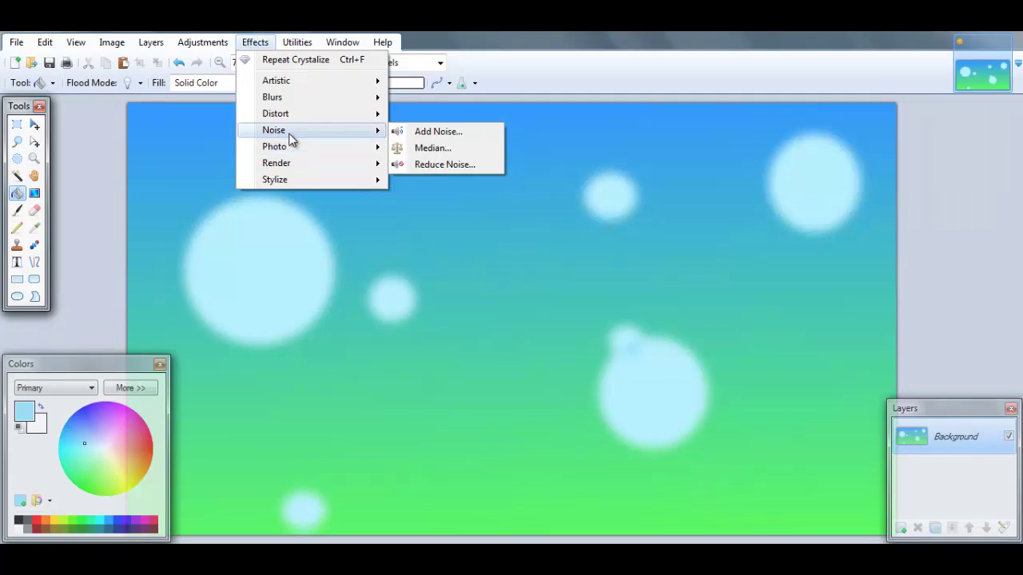
{"action": "mouse_move", "coordinate": [303, 89]}
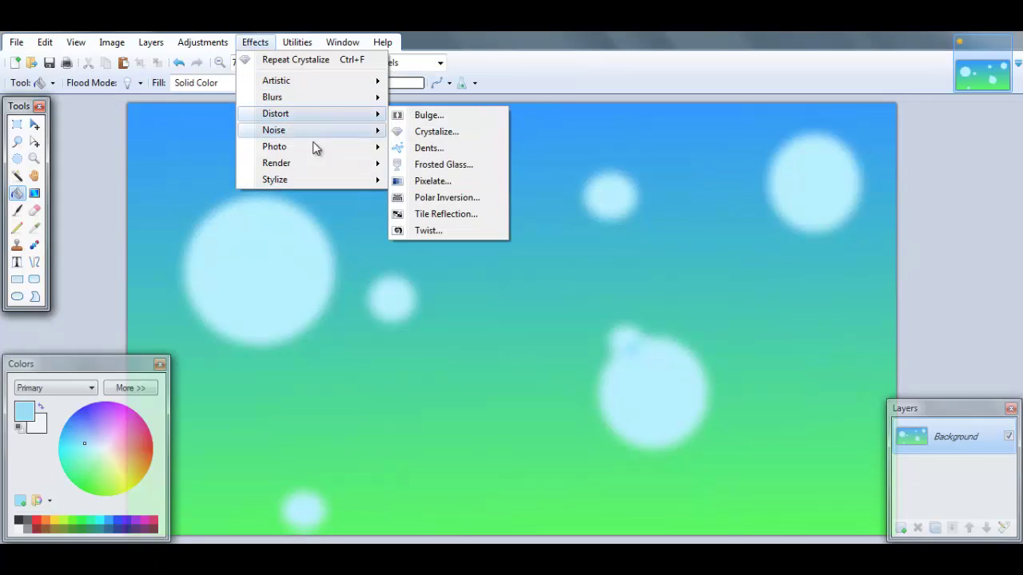
{"action": "mouse_move", "coordinate": [314, 180]}
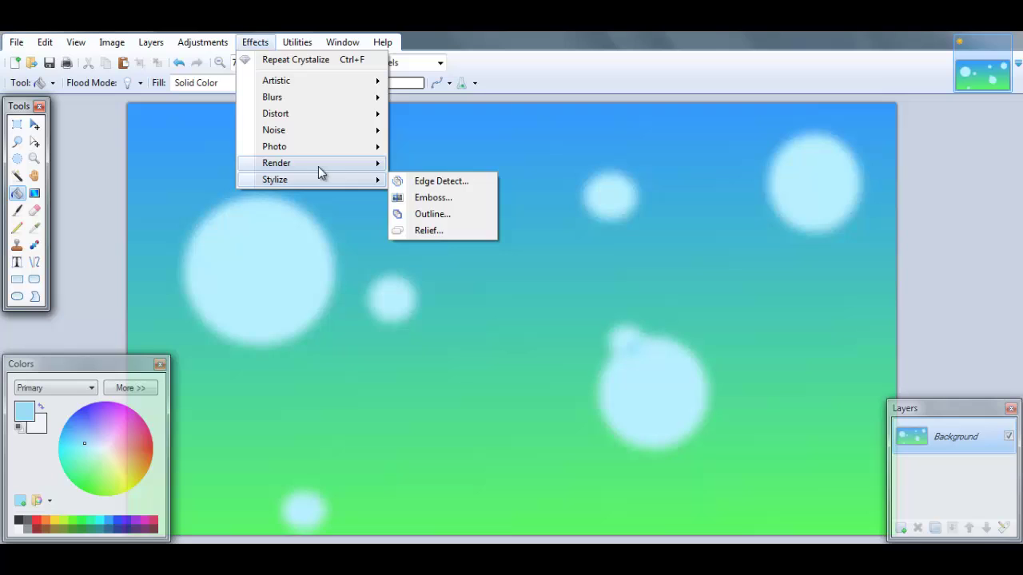
Try Clouds rendering with zero roughness and scale around 344
{"action": "left_click", "coordinate": [406, 165]}
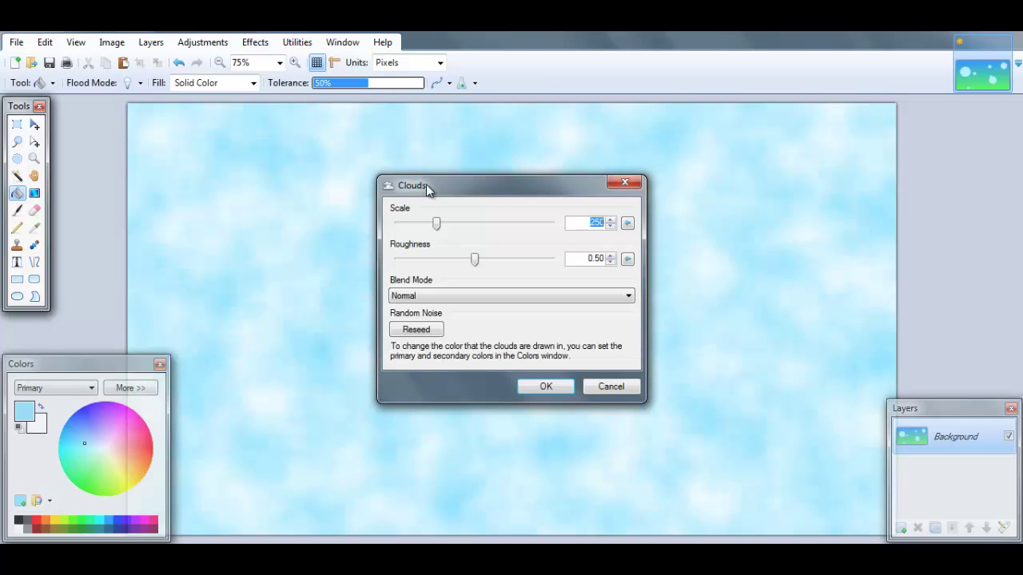
{"action": "left_click_drag", "start_coordinate": [430, 187], "coordinate": [549, 273]}
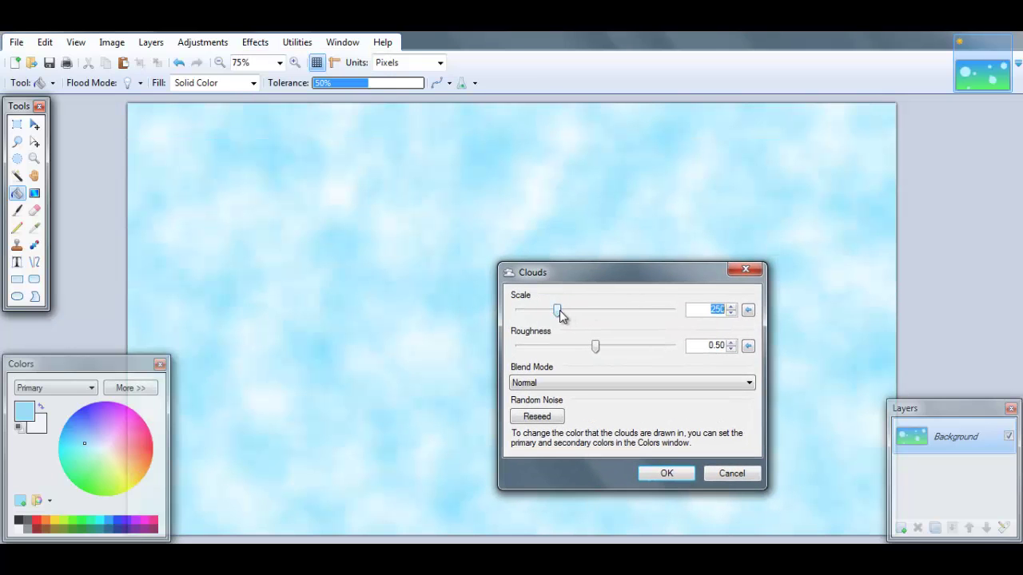
{"action": "left_click_drag", "start_coordinate": [559, 316], "coordinate": [520, 312]}
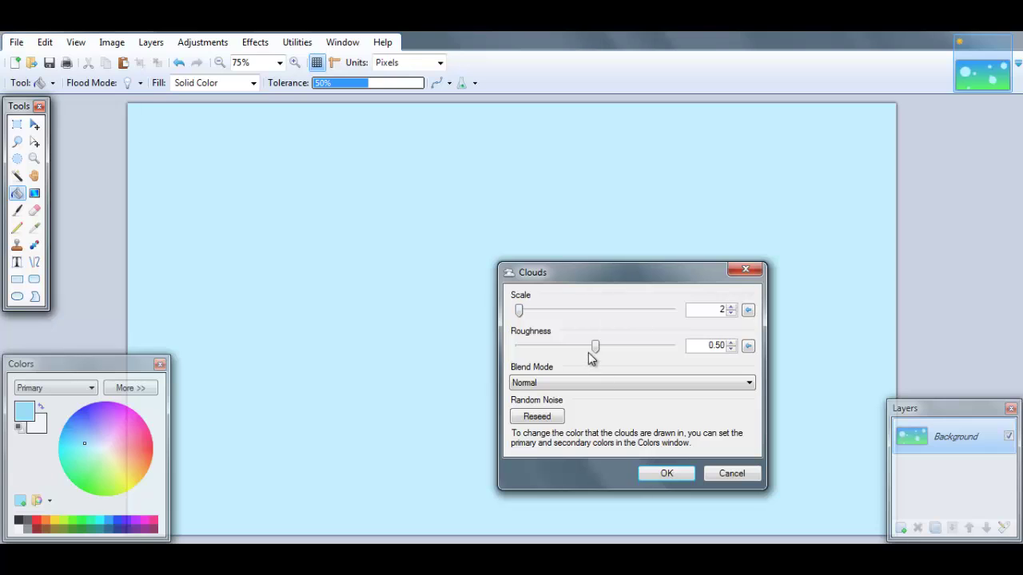
{"action": "left_click_drag", "start_coordinate": [592, 358], "coordinate": [497, 353]}
{"action": "left_click_drag", "start_coordinate": [521, 314], "coordinate": [583, 288]}
Preview Color Burn clouds at scale 413 and roughness 0.75, then cancel the effect
{"action": "left_click", "coordinate": [596, 383]}
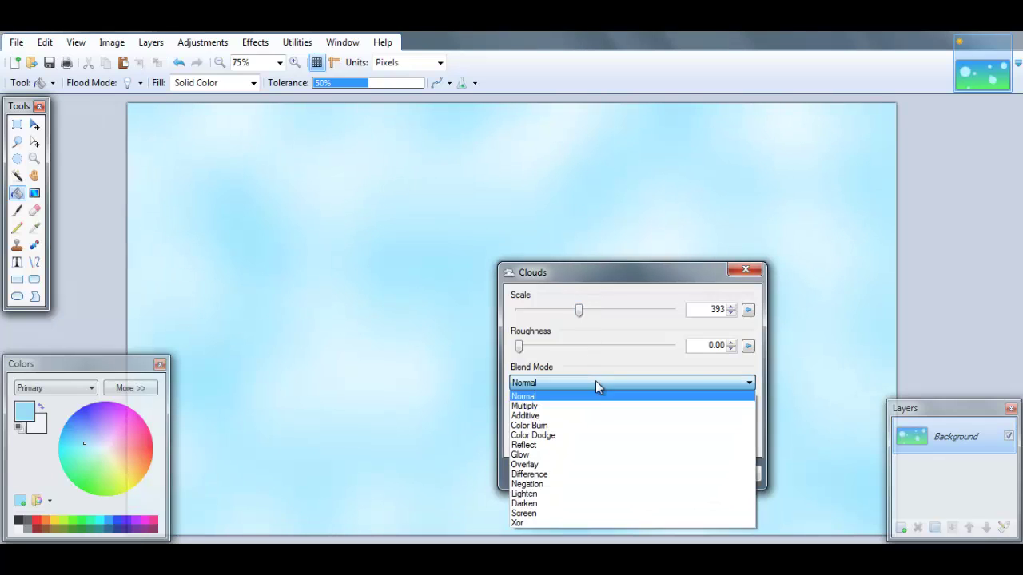
{"action": "left_click", "coordinate": [609, 424]}
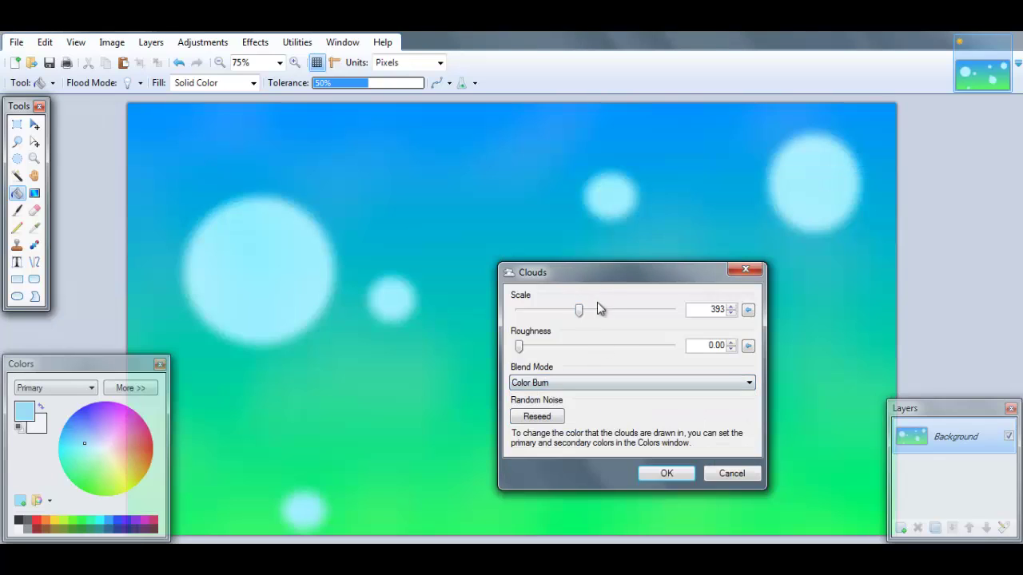
{"action": "left_click_drag", "start_coordinate": [584, 340], "coordinate": [590, 340]}
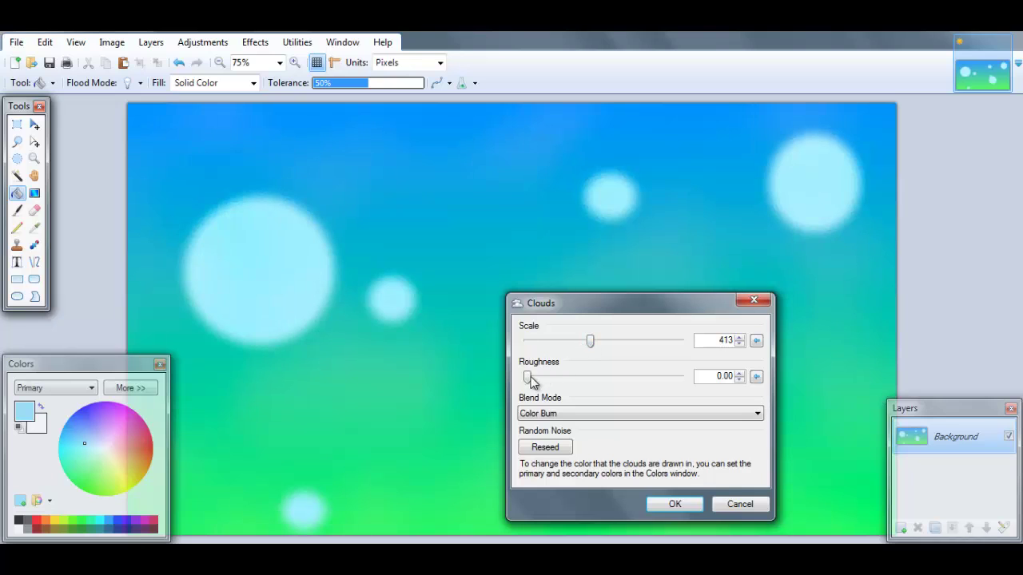
{"action": "left_click_drag", "start_coordinate": [530, 379], "coordinate": [696, 388]}
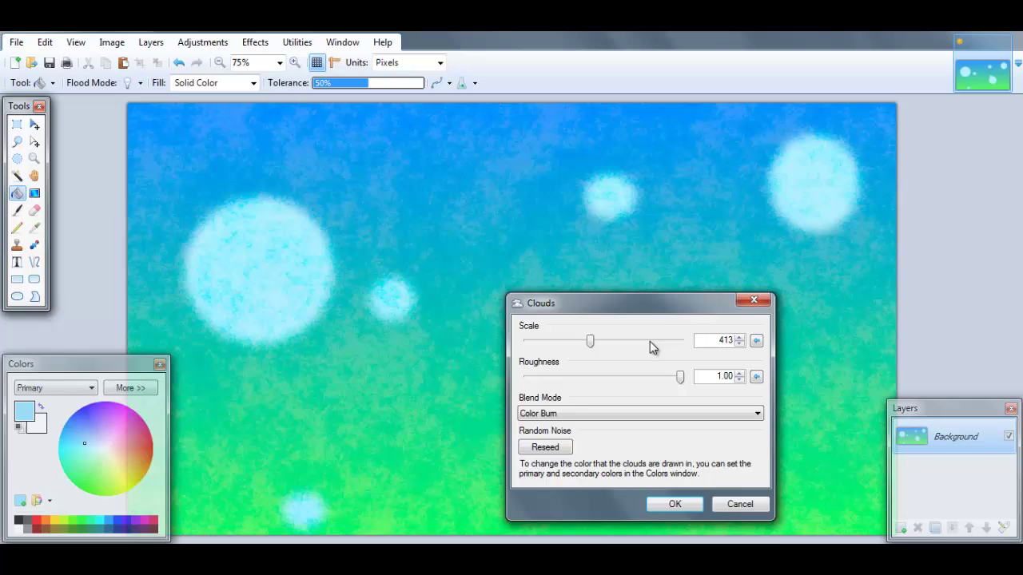
{"action": "left_click_drag", "start_coordinate": [644, 305], "coordinate": [554, 197]}
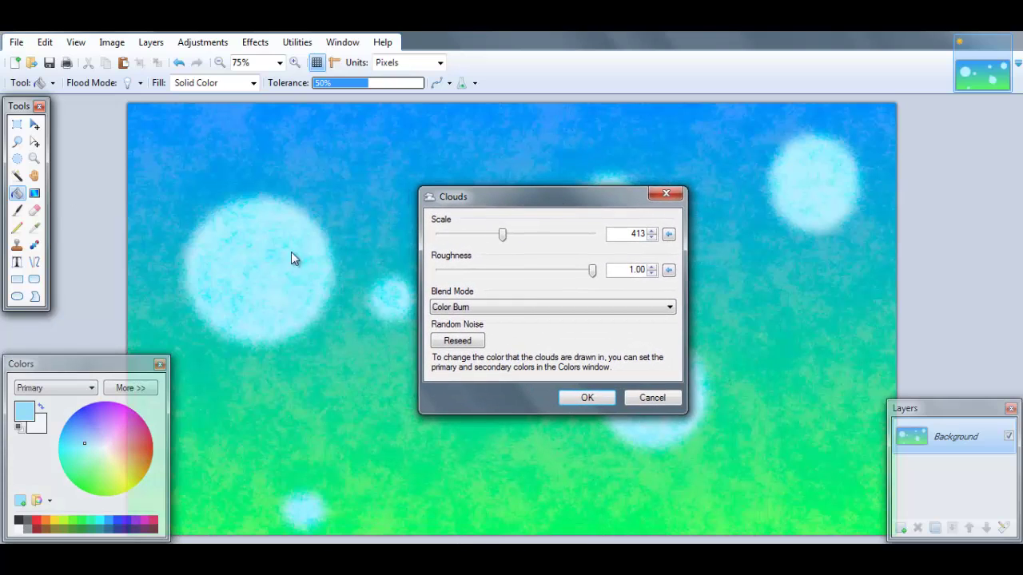
{"action": "left_click_drag", "start_coordinate": [592, 272], "coordinate": [554, 272]}
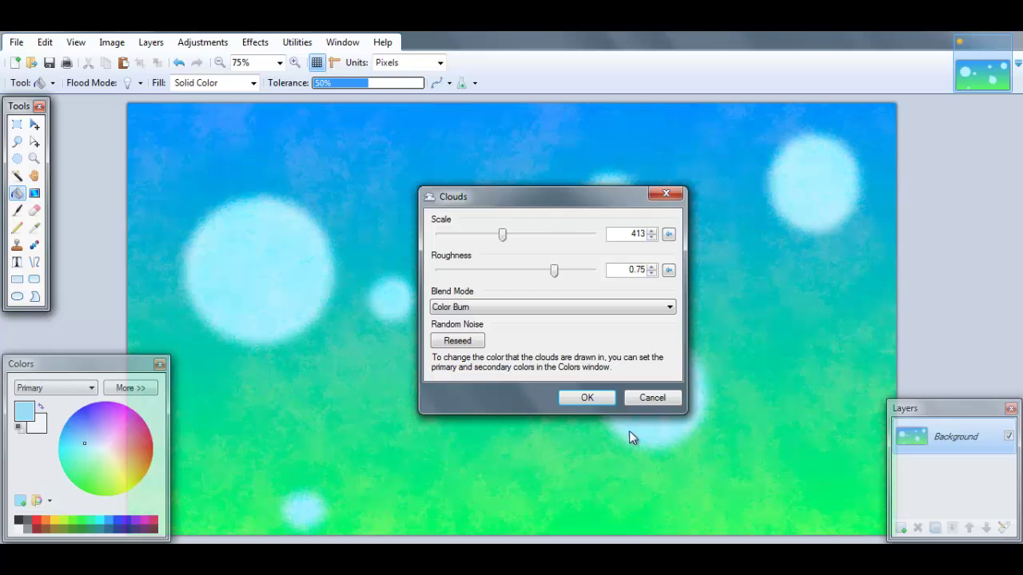
{"action": "left_click", "coordinate": [649, 398]}
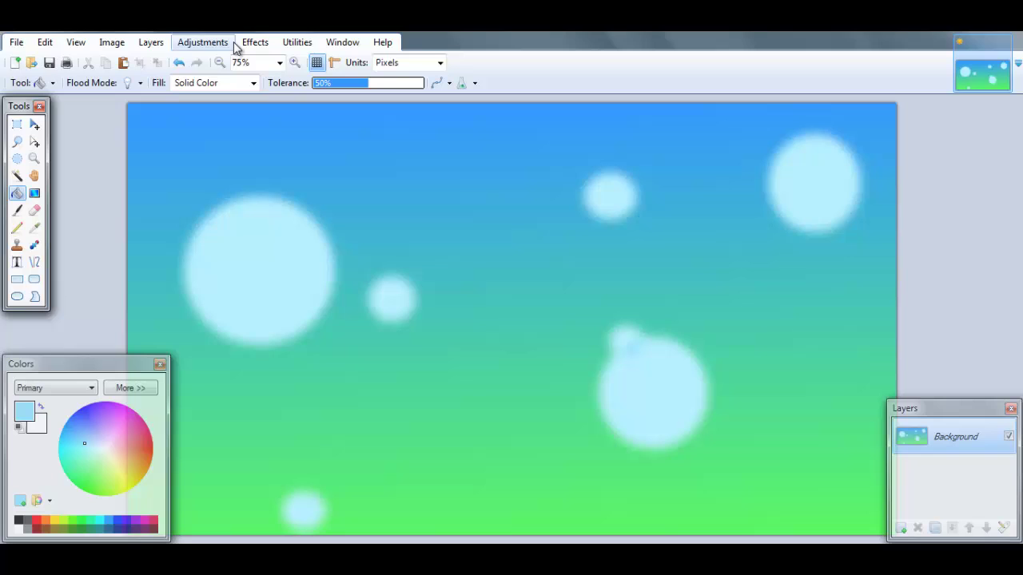
Start Save As into Masaüstü (Desktop), replacing Untitled with the name Cool_Wallpaper
{"action": "left_click", "coordinate": [15, 44]}
{"action": "left_click", "coordinate": [52, 159]}
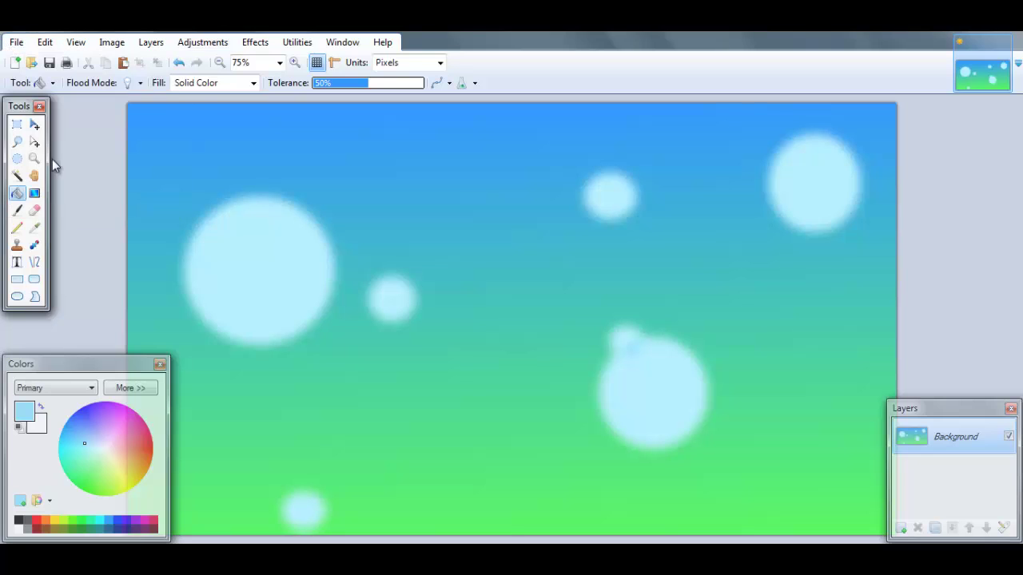
{"action": "left_click", "coordinate": [104, 198]}
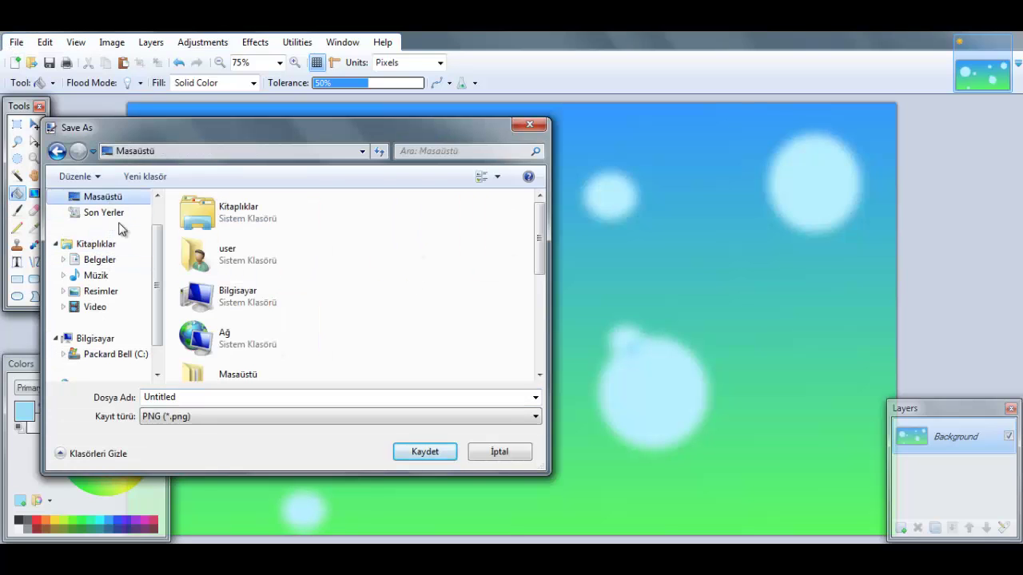
{"action": "double_click", "coordinate": [206, 399]}
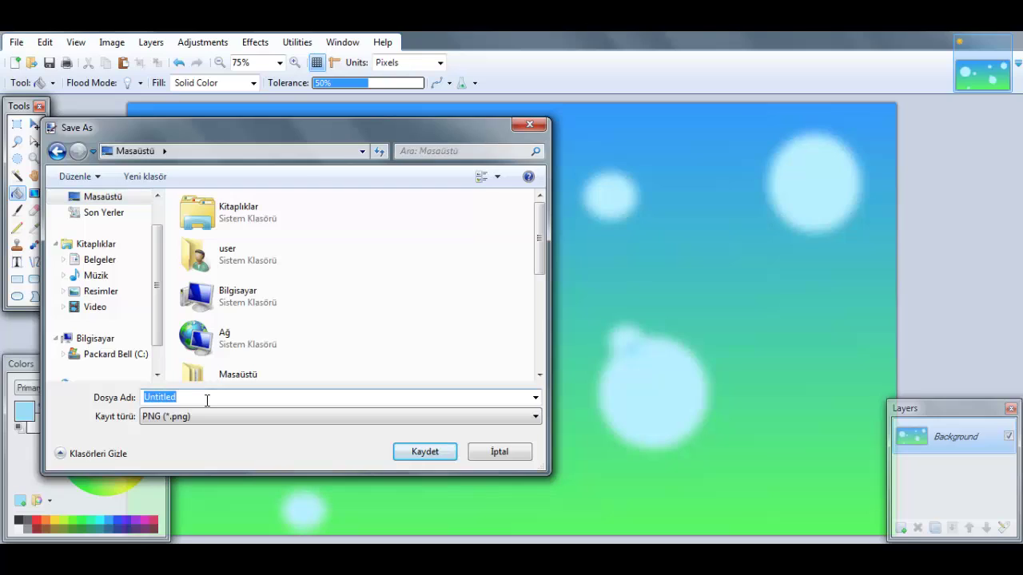
{"action": "key", "text": "BackSpace"}
{"action": "type", "text": "Cool_Wallpaper"}
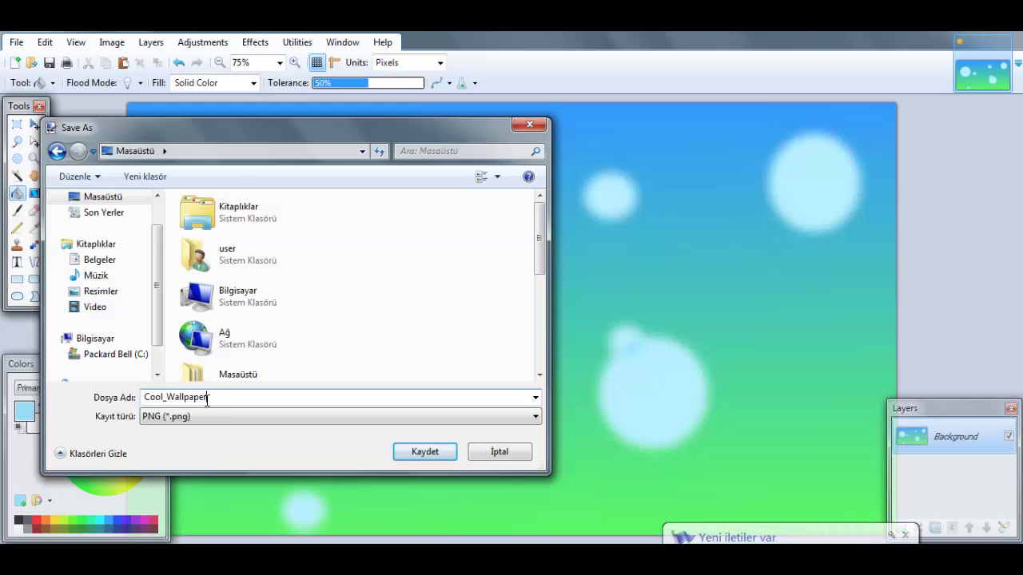
Save Cool_Wallpaper as a PNG, keeping the 32-bit bit depth
{"action": "left_click", "coordinate": [423, 452]}
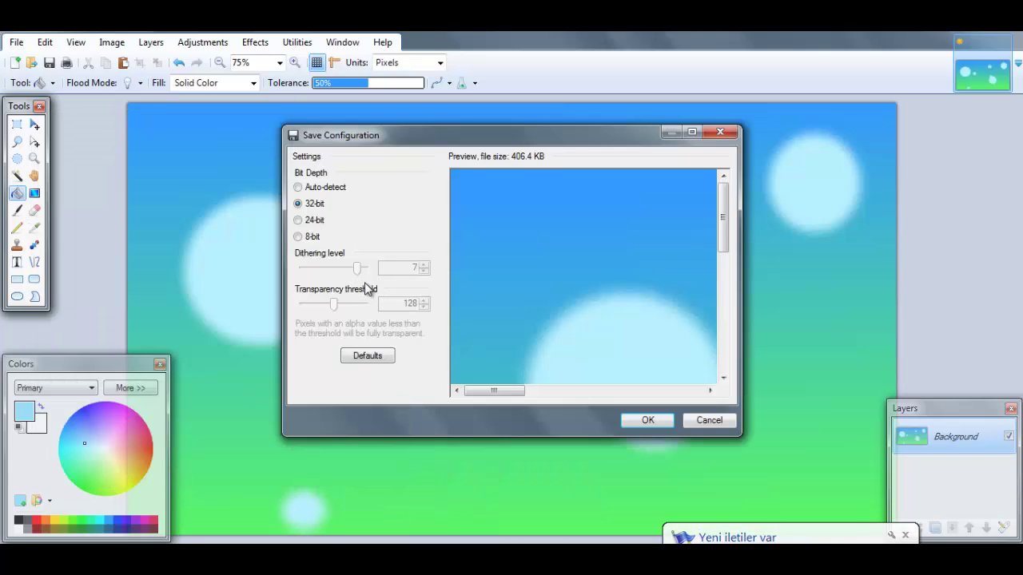
{"action": "scroll", "coordinate": [663, 283], "scroll_direction": "down", "scroll_amount": 2}
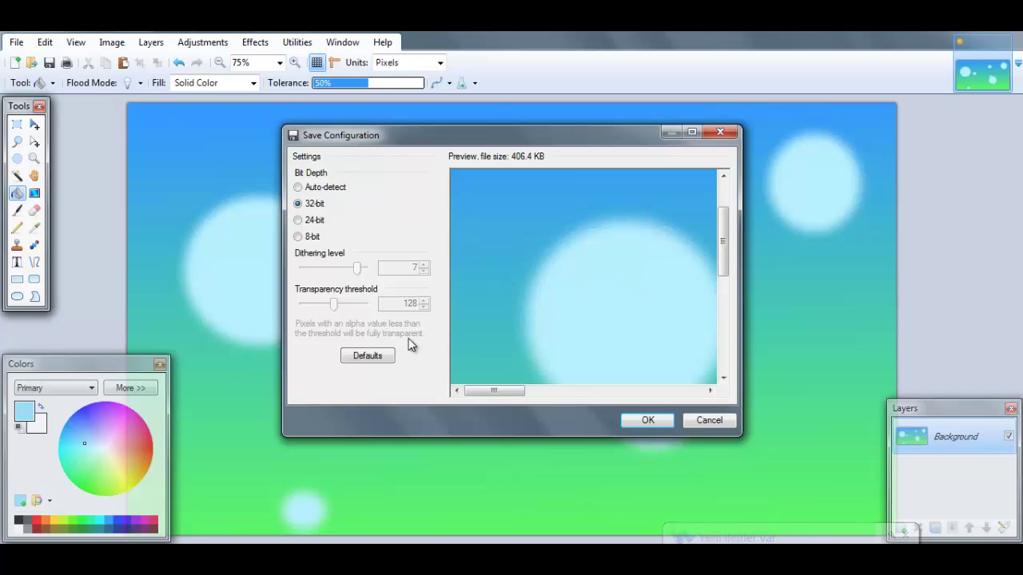
{"action": "left_click_drag", "start_coordinate": [493, 390], "coordinate": [516, 392]}
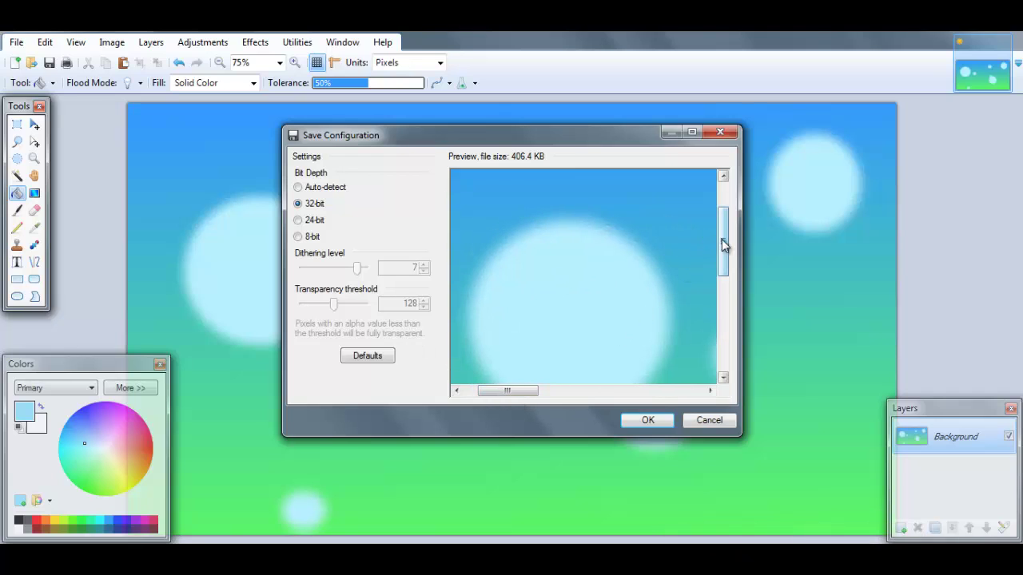
{"action": "left_click_drag", "start_coordinate": [722, 240], "coordinate": [724, 256]}
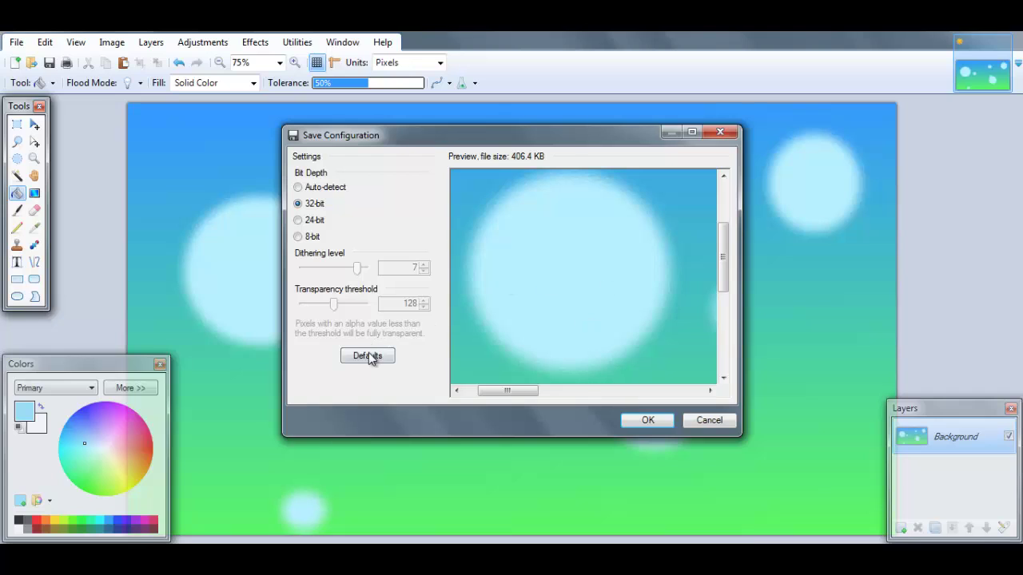
{"action": "left_click", "coordinate": [647, 419]}
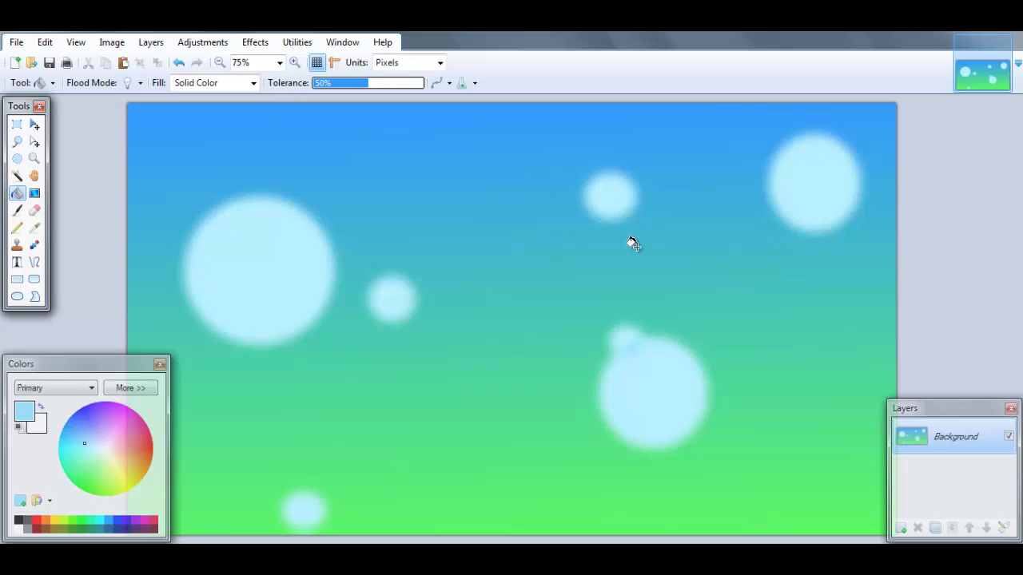
Close the Colors and Layers panels and zoom to view the finished wallpaper
{"action": "left_click", "coordinate": [160, 363]}
{"action": "left_click", "coordinate": [1011, 409]}
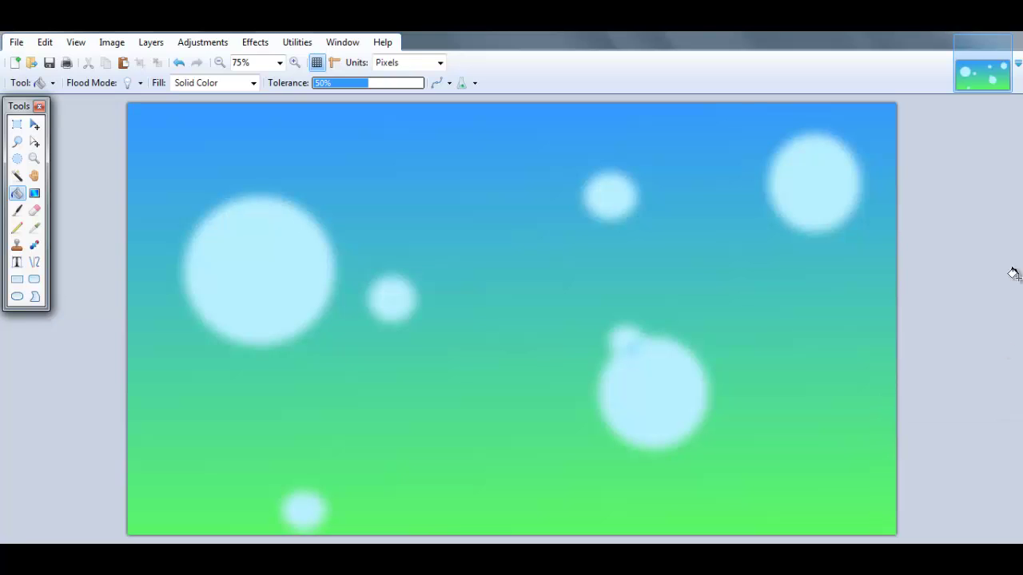
{"action": "scroll", "coordinate": [284, 289], "scroll_direction": "up", "scroll_amount": 4}
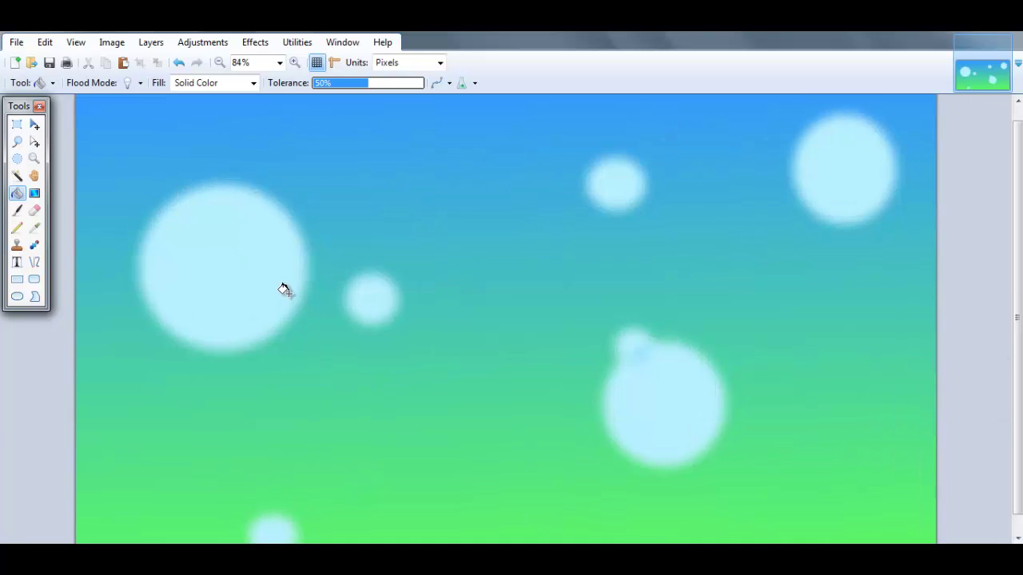
{"action": "scroll", "coordinate": [284, 289], "scroll_direction": "down", "scroll_amount": 4}
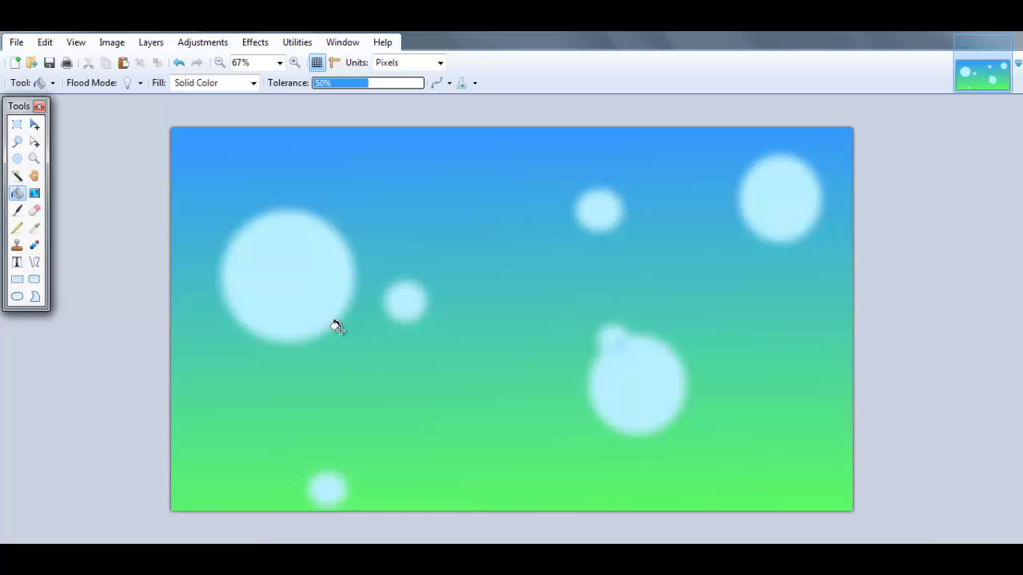
{"action": "scroll", "coordinate": [491, 354], "scroll_direction": "up", "scroll_amount": 3}
{"action": "scroll", "coordinate": [490, 354], "scroll_direction": "down", "scroll_amount": 1}
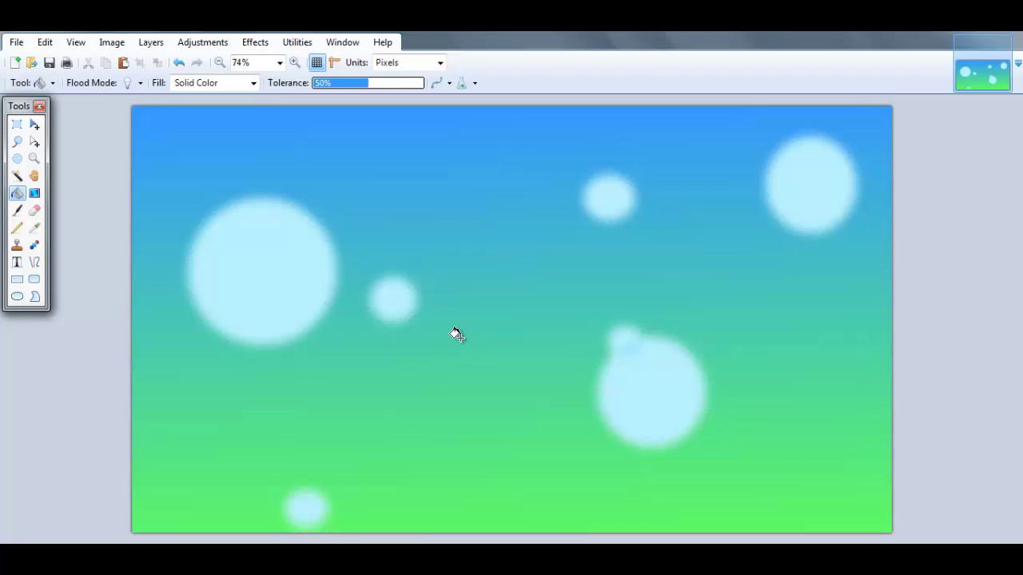
{"action": "mouse_move", "coordinate": [206, 559]}
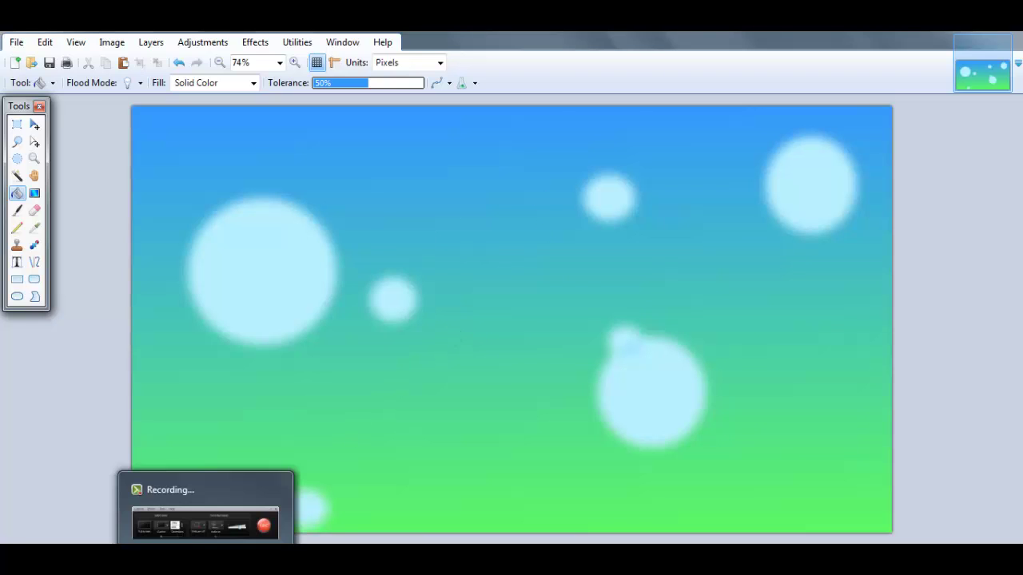